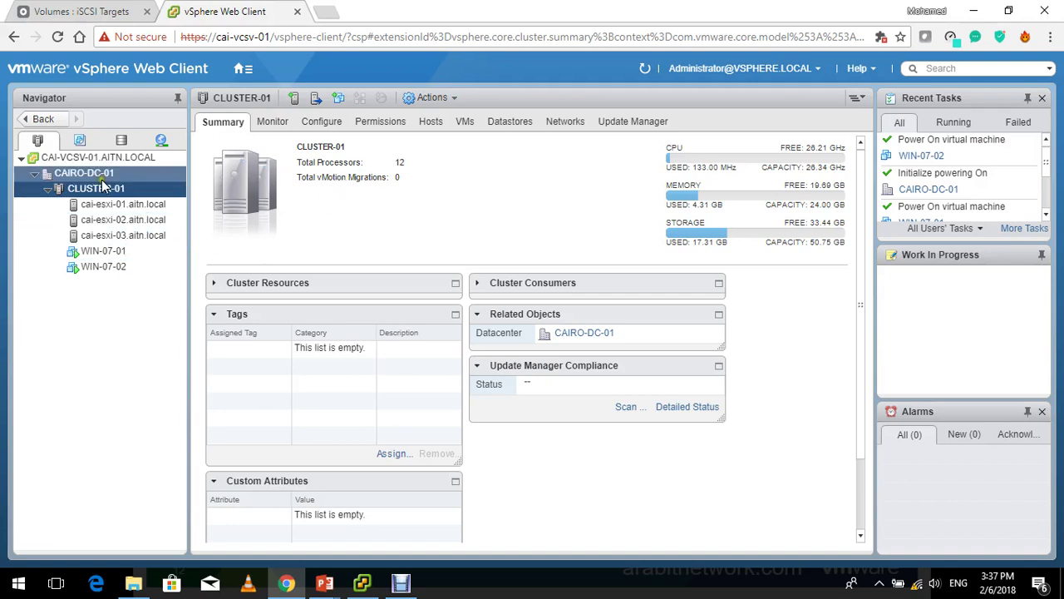
Step: Open the VMkernel adapters of host cai-esxi-01.aitn.local and begin adding a VMkernel network adapter on the existing vSwitch0
{"action": "right_click", "coordinate": [178, 200]}
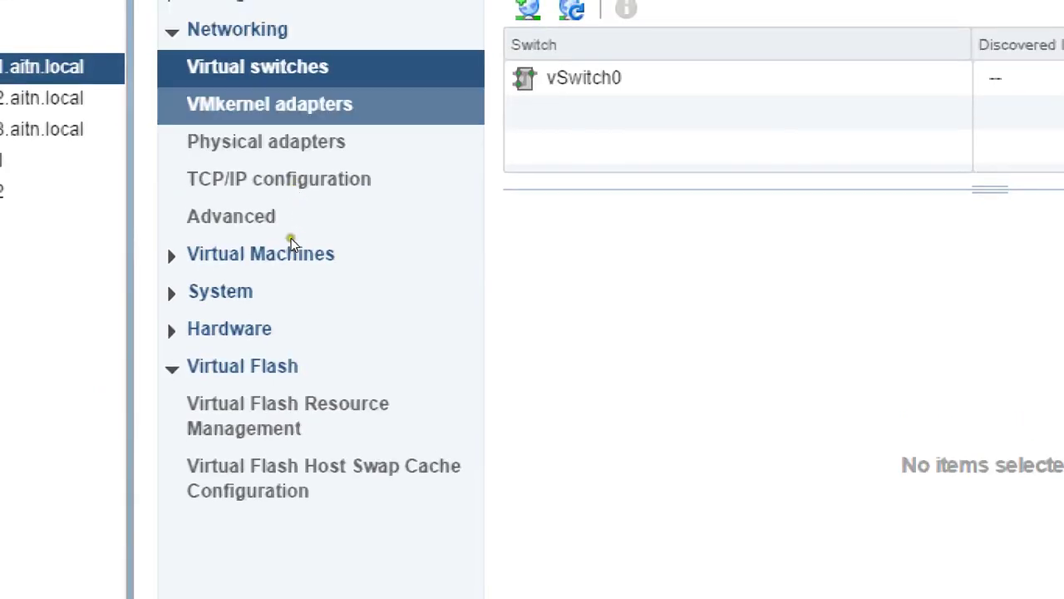
{"action": "left_click", "coordinate": [287, 190]}
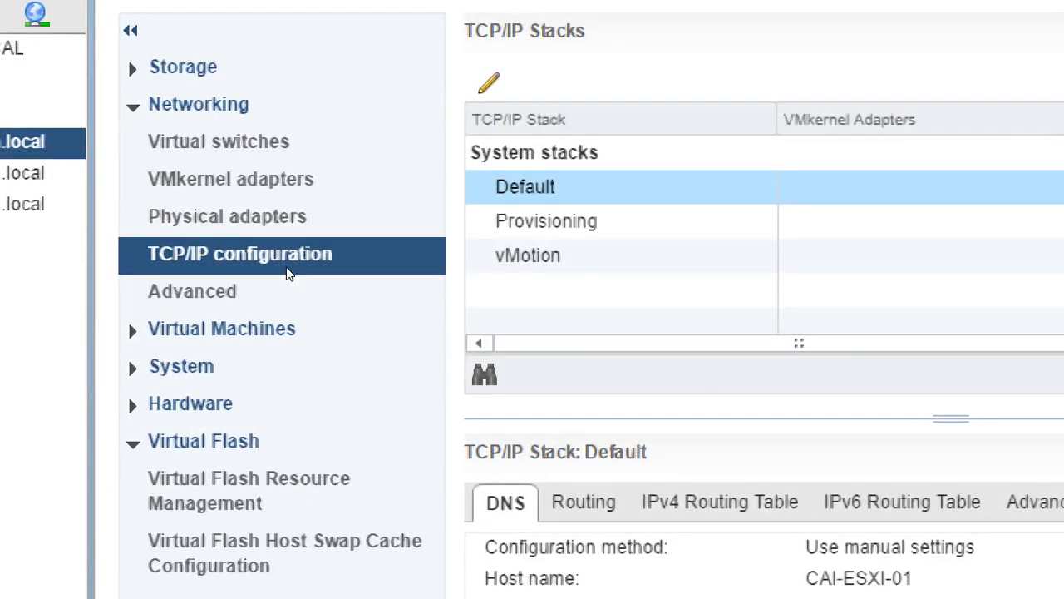
{"action": "left_click", "coordinate": [274, 141]}
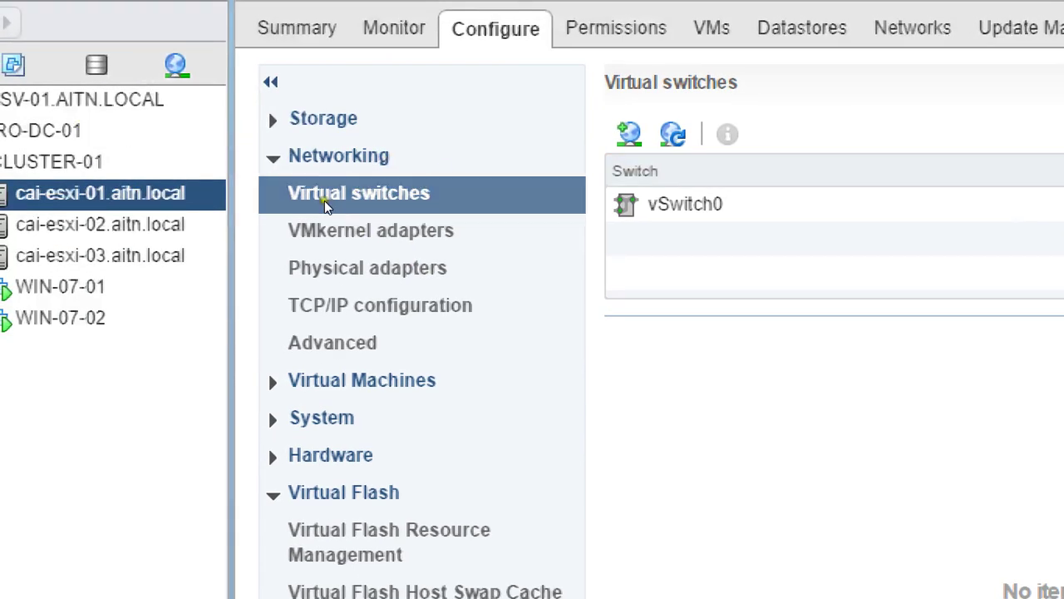
{"action": "left_click", "coordinate": [281, 218]}
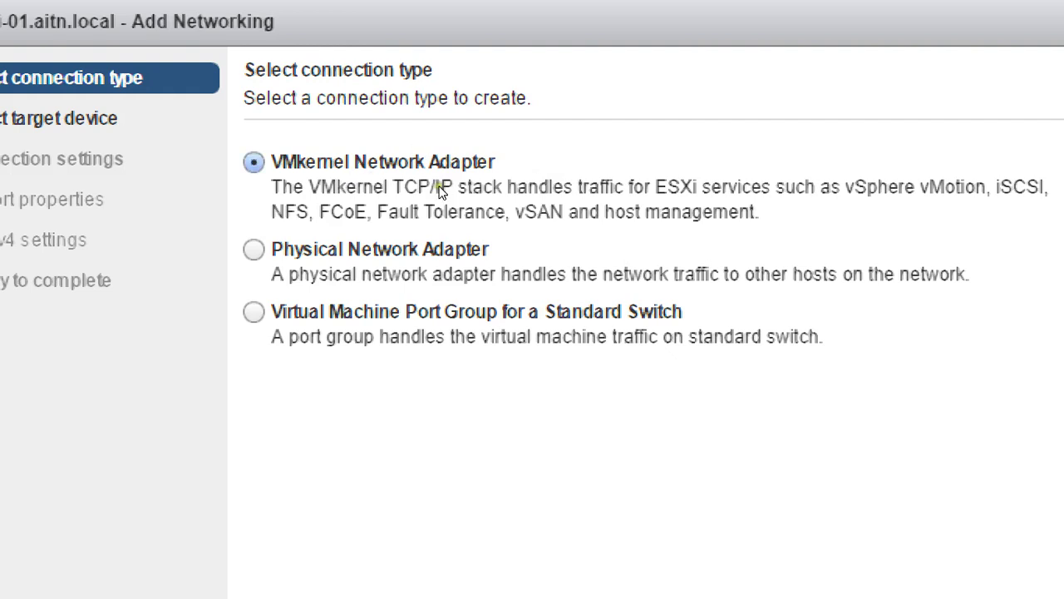
{"action": "key", "text": "Return"}
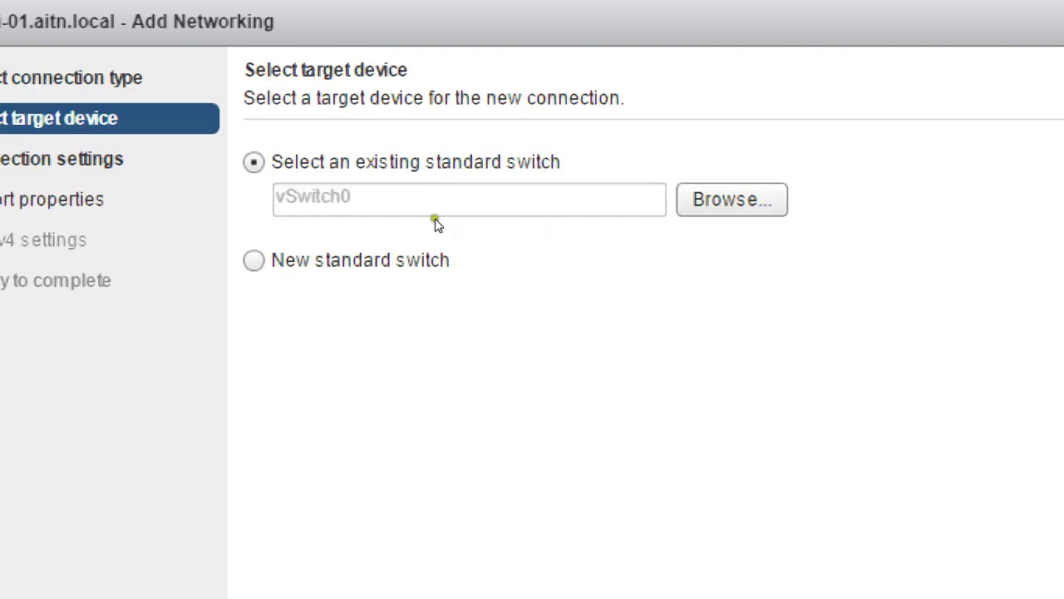
{"action": "key", "text": "Return"}
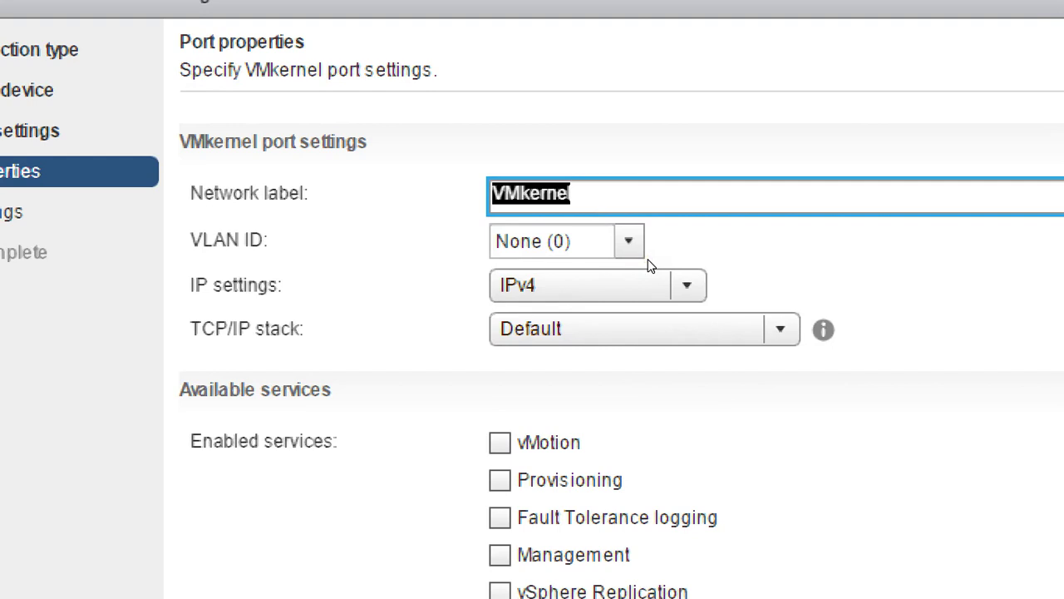
Step: Label the VMkernel port ISCSI-01 with VLAN ID 200 and continue to its IPv4 settings
{"action": "type", "text": "ISCSI"}
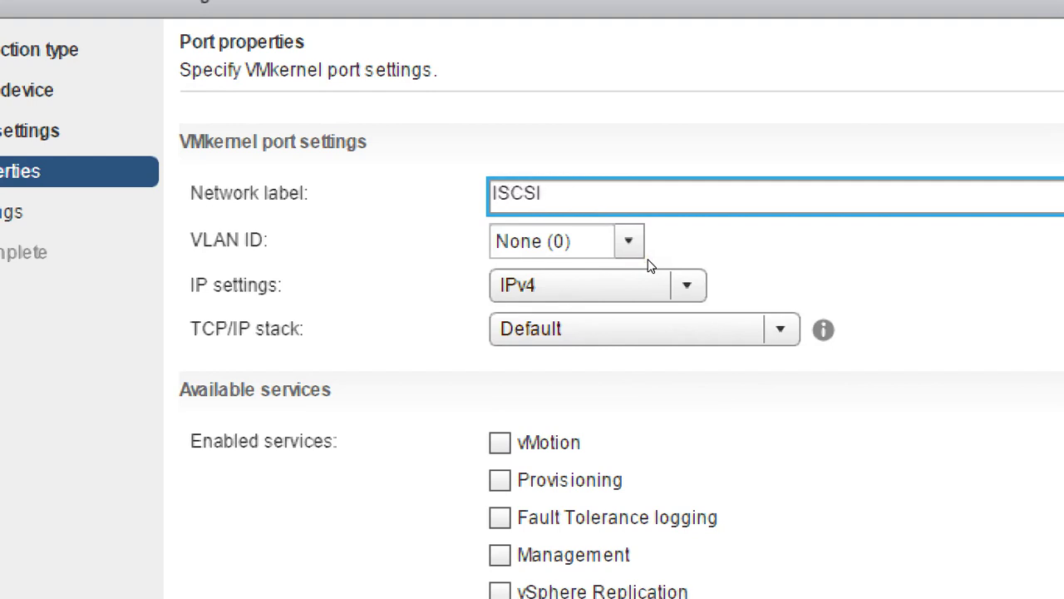
{"action": "type", "text": "-01"}
{"action": "key", "text": "Tab"}
{"action": "type", "text": "00"}
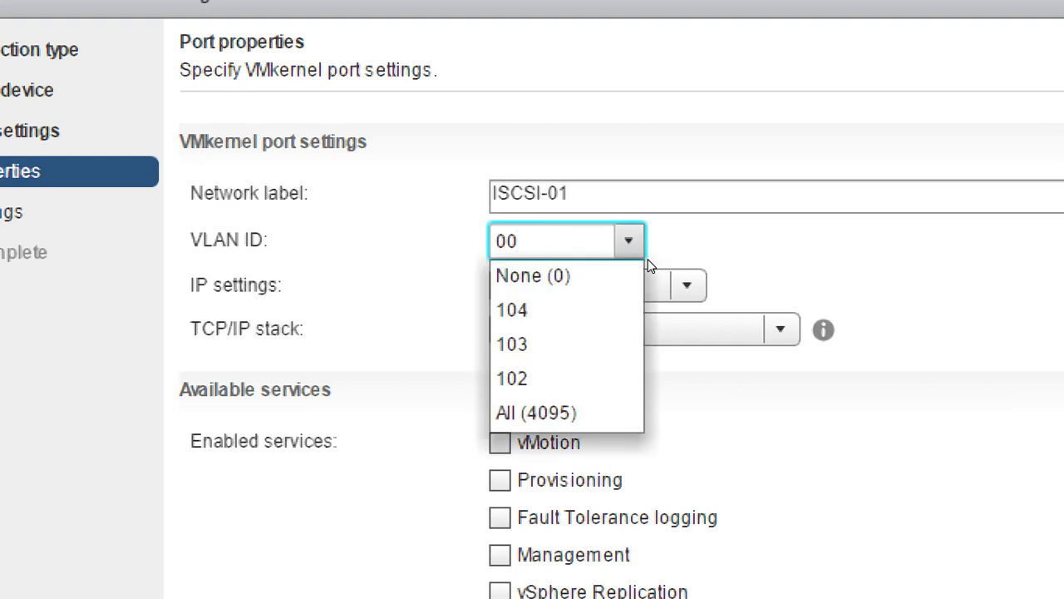
{"action": "key", "text": "BackSpace"}
{"action": "key", "text": "BackSpace"}
{"action": "type", "text": "200"}
{"action": "key", "text": "Tab"}
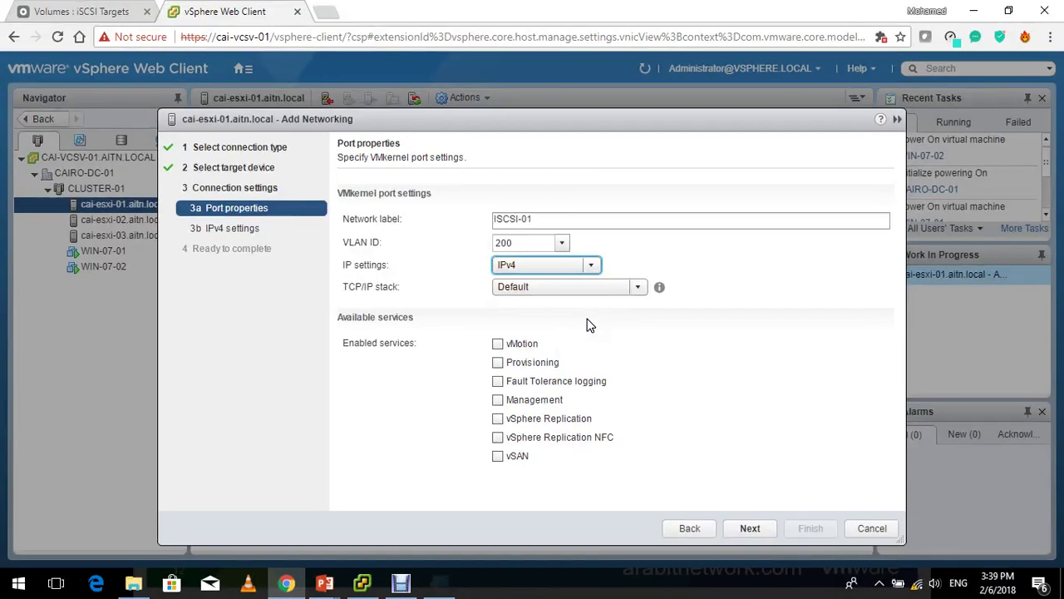
{"action": "left_click", "coordinate": [748, 529]}
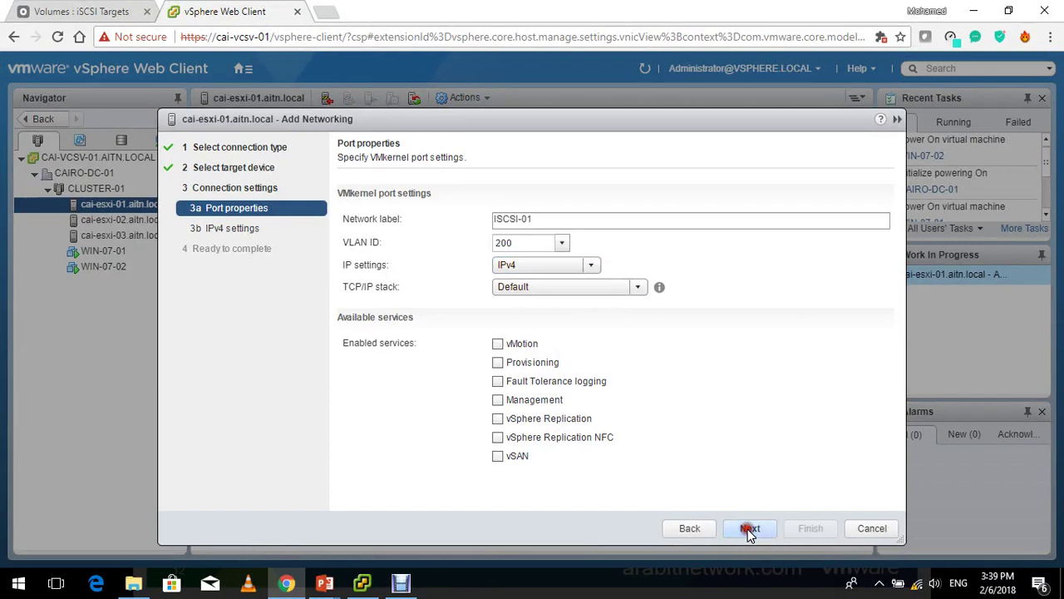
Step: Use static IPv4 settings for the ISCSI-01 adapter and set its address to 10.200.10.11
{"action": "left_click", "coordinate": [416, 210]}
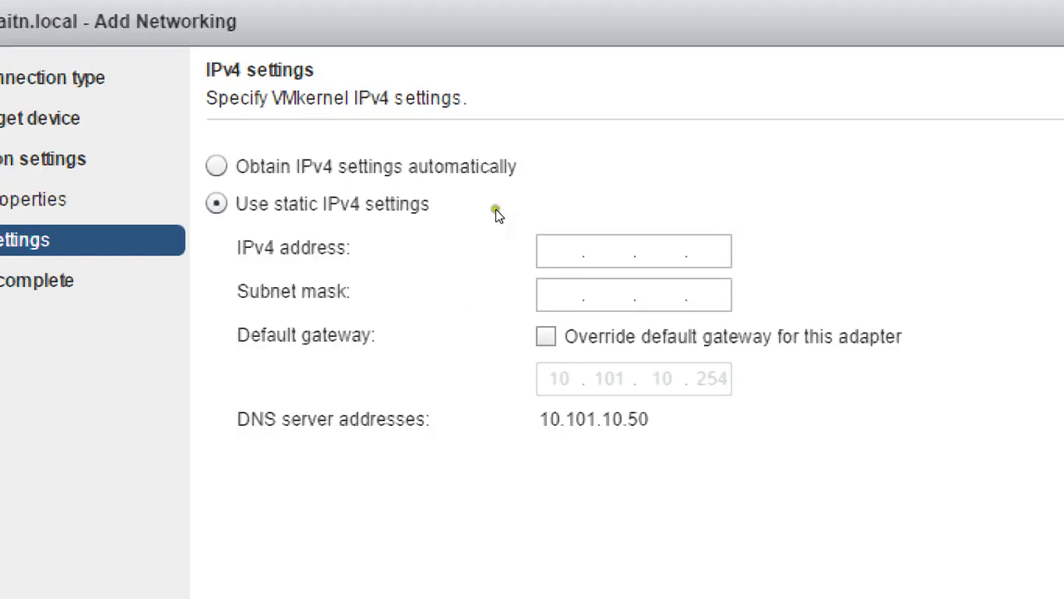
{"action": "left_click", "coordinate": [505, 236]}
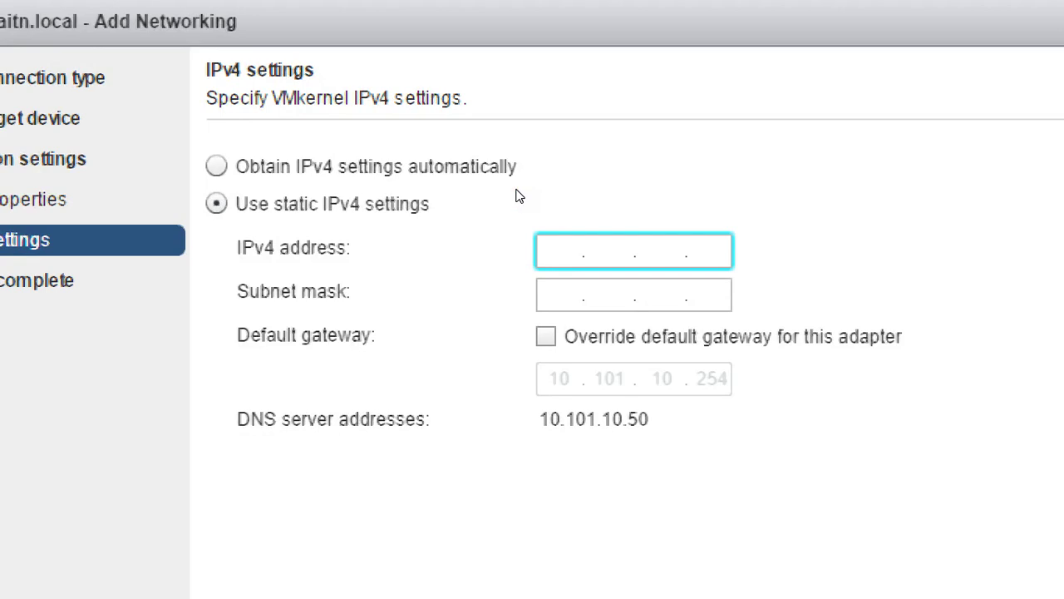
{"action": "type", "text": "10.200.10."}
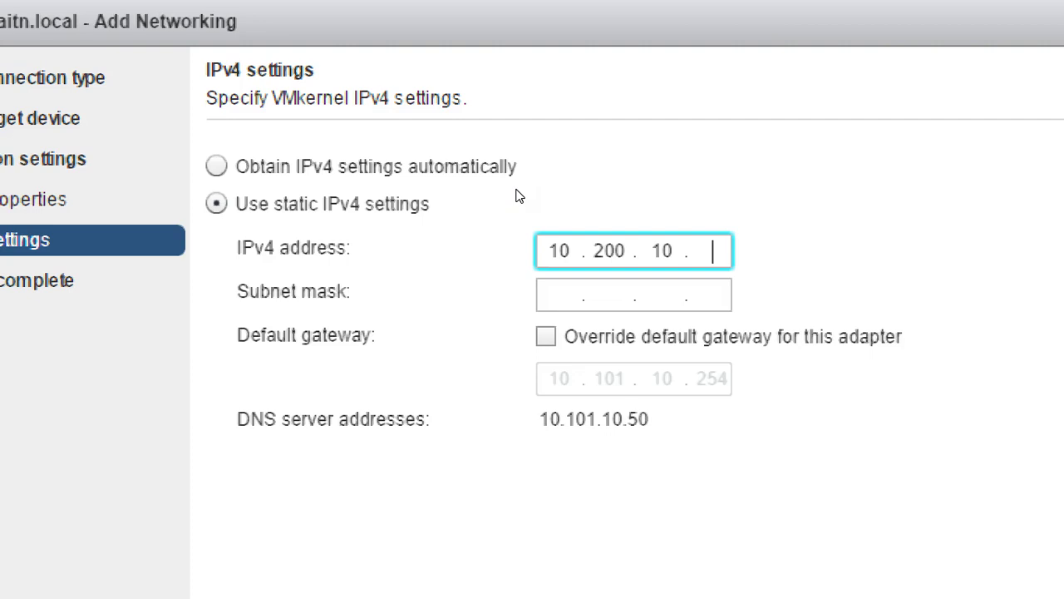
{"action": "type", "text": "11"}
{"action": "key", "text": "Tab"}
Step: Try to continue with 255.252.255.0 as the ISCSI-01 adapter's subnet mask
{"action": "type", "text": "255.252.5"}
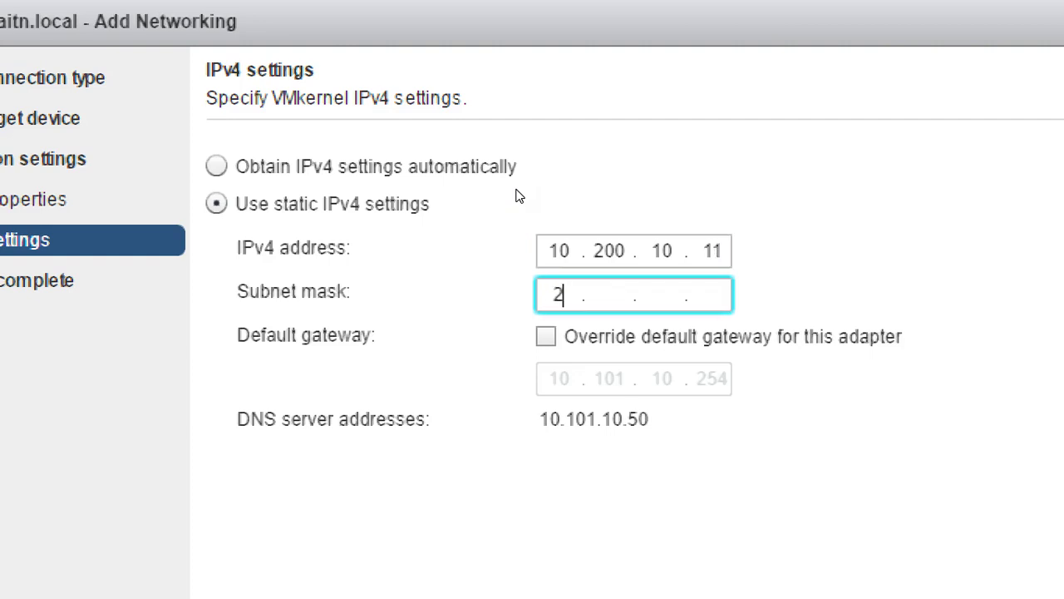
{"action": "type", "text": "55"}
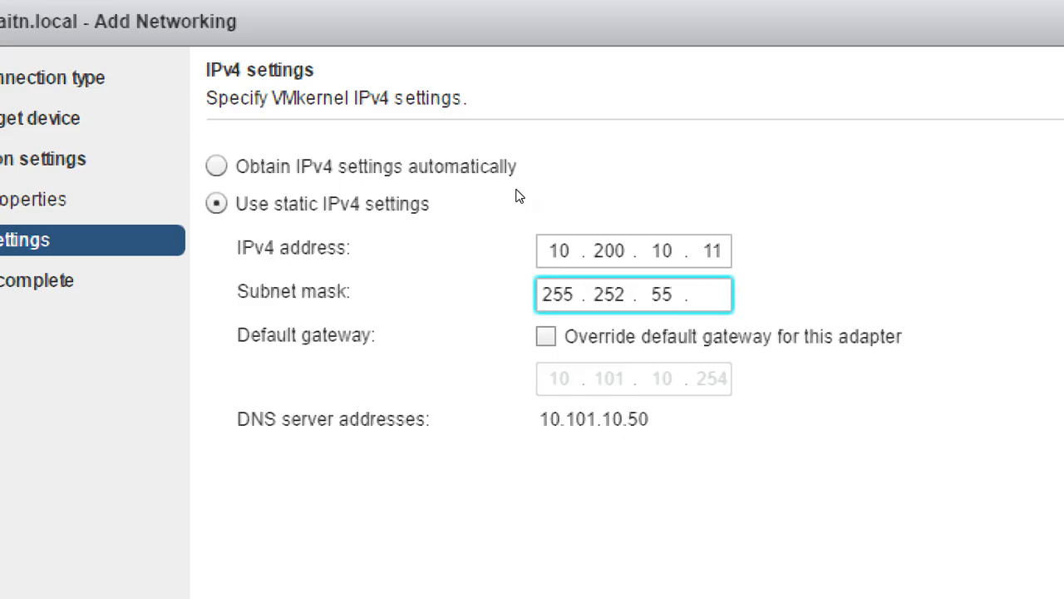
{"action": "key", "text": "Return"}
{"action": "key", "text": "BackSpace"}
{"action": "key", "text": "BackSpace"}
{"action": "type", "text": "2550"}
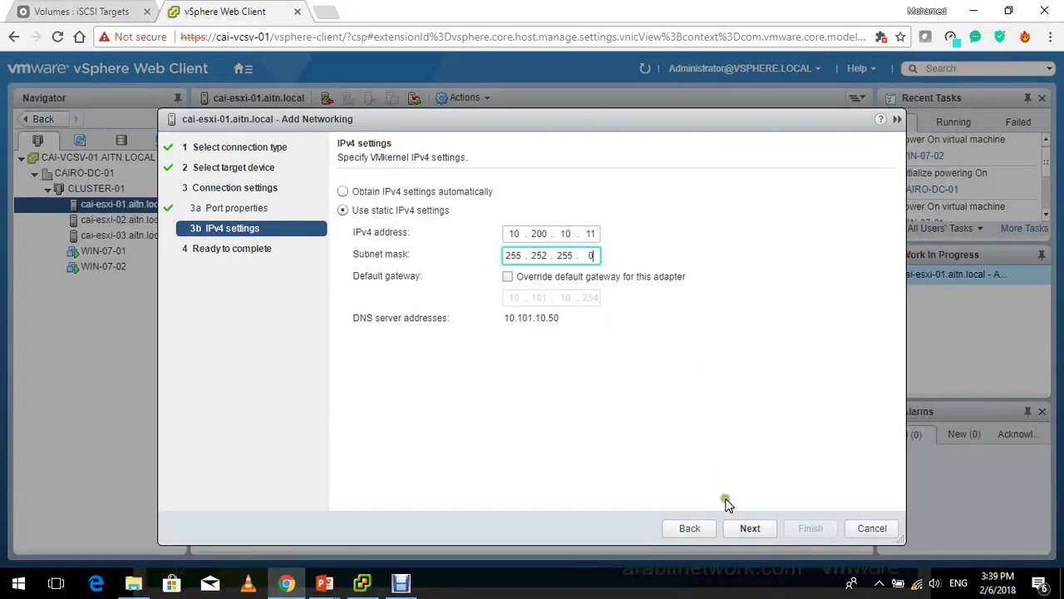
{"action": "left_click", "coordinate": [750, 529]}
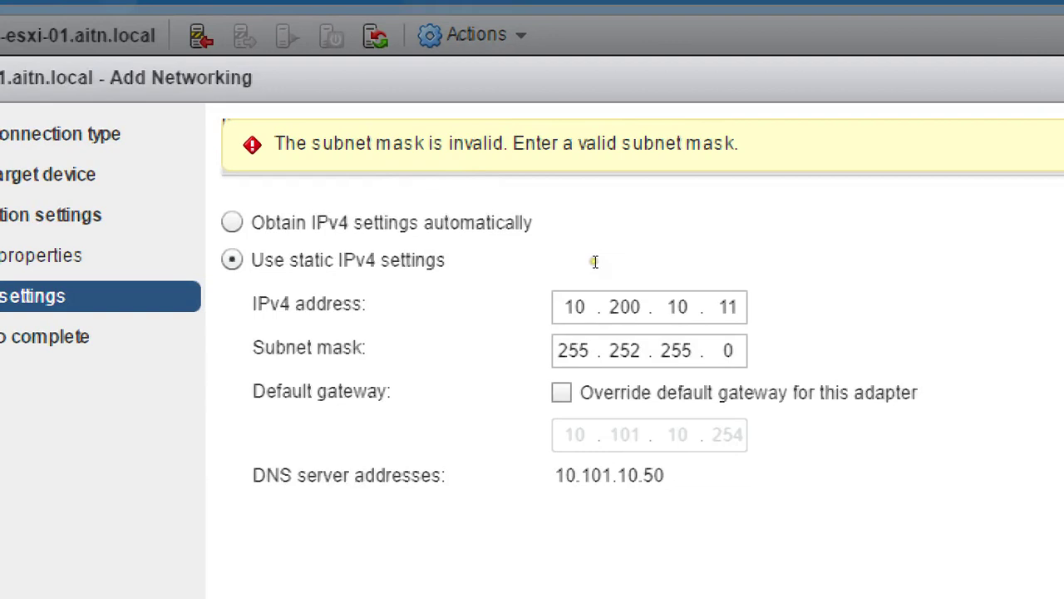
Step: Correct the subnet mask to 255.255.255.0 and finish creating the ISCSI-01 adapter
{"action": "key", "text": "Tab"}
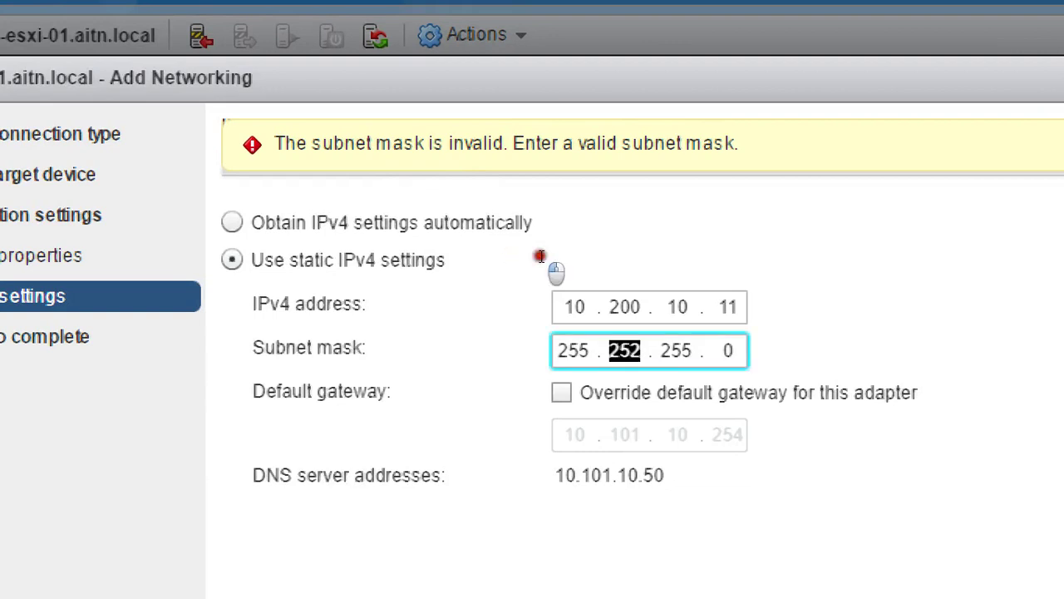
{"action": "type", "text": "255"}
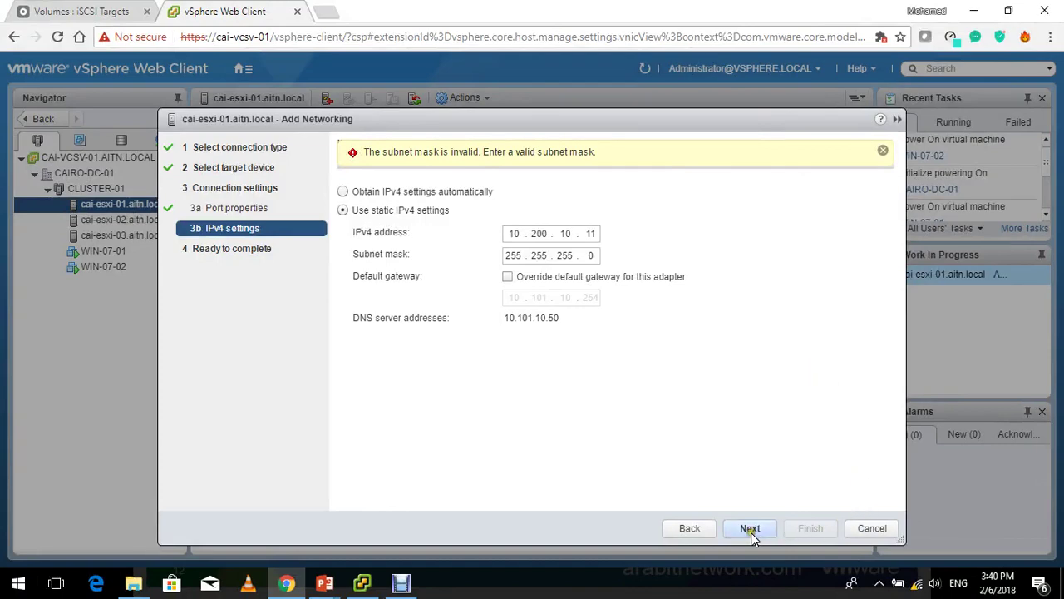
{"action": "left_click", "coordinate": [751, 529]}
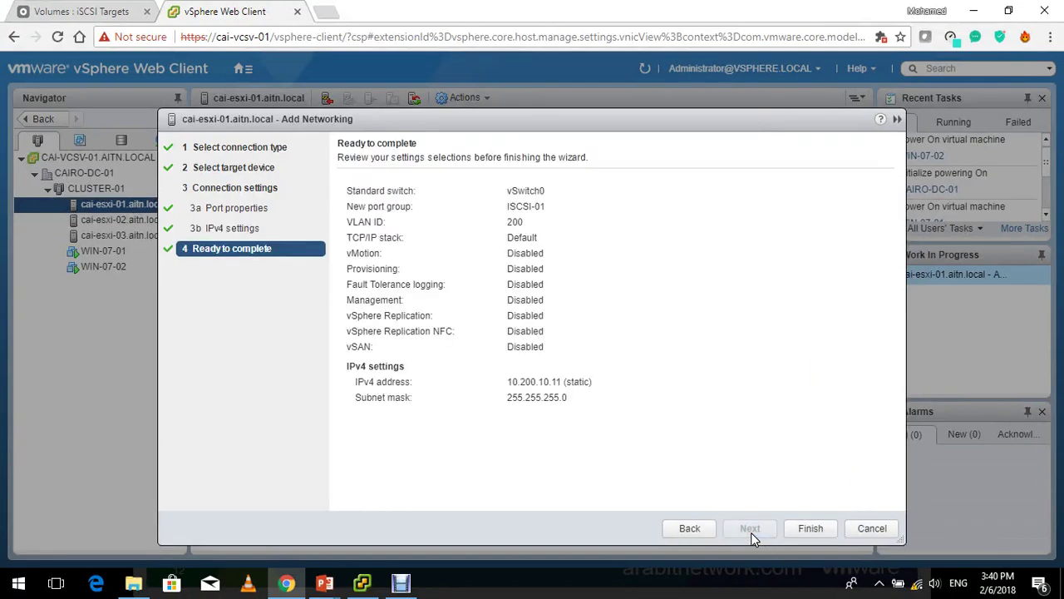
{"action": "left_click", "coordinate": [812, 539]}
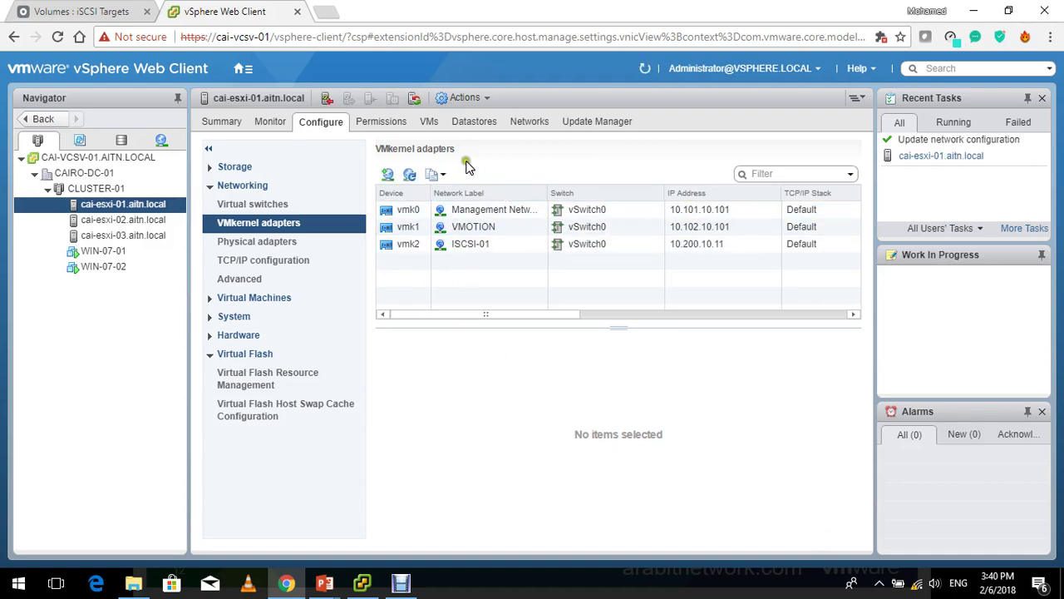
Step: Begin a second VMkernel network adapter on the existing vSwitch0 with network label ISCSI-02 and VLAN ID 200
{"action": "left_click", "coordinate": [388, 175]}
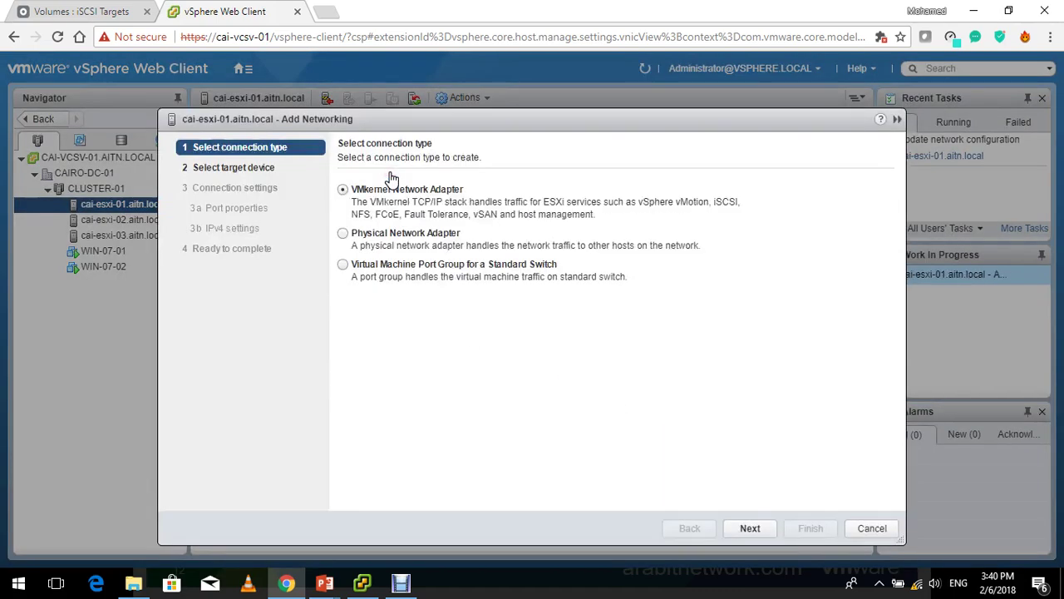
{"action": "key", "text": "Return"}
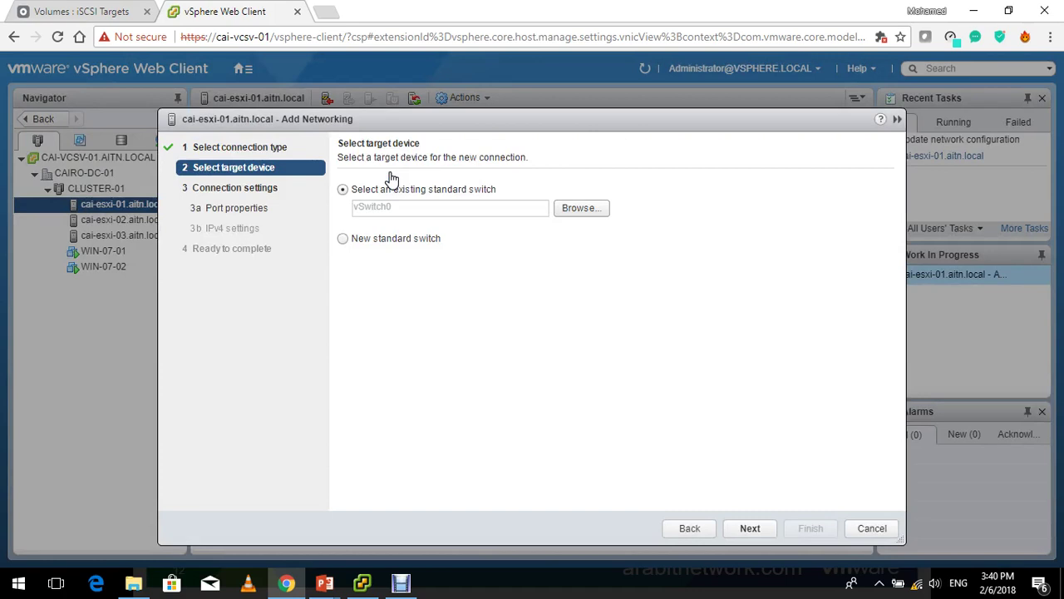
{"action": "key", "text": "Return"}
{"action": "type", "text": "ISC"}
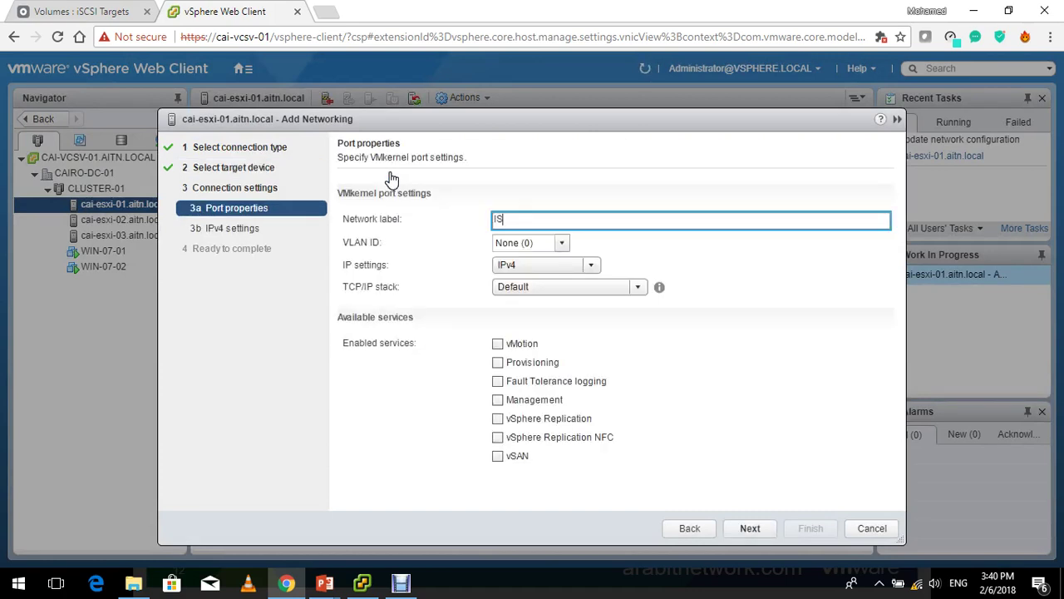
{"action": "type", "text": "SI-02"}
{"action": "key", "text": "Tab"}
{"action": "type", "text": "200"}
{"action": "key", "text": "Return"}
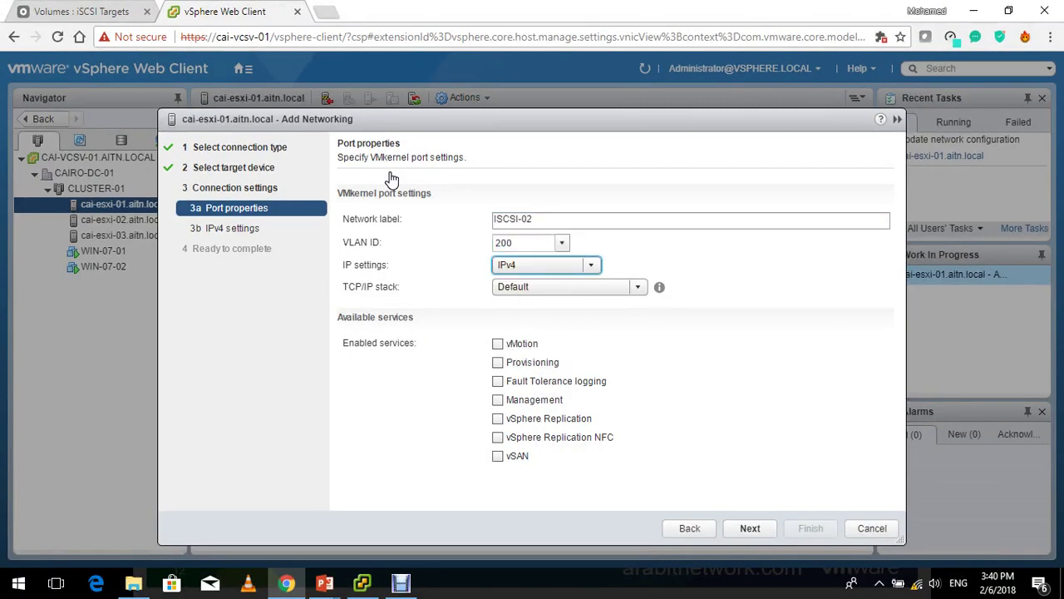
{"action": "key", "text": "Return"}
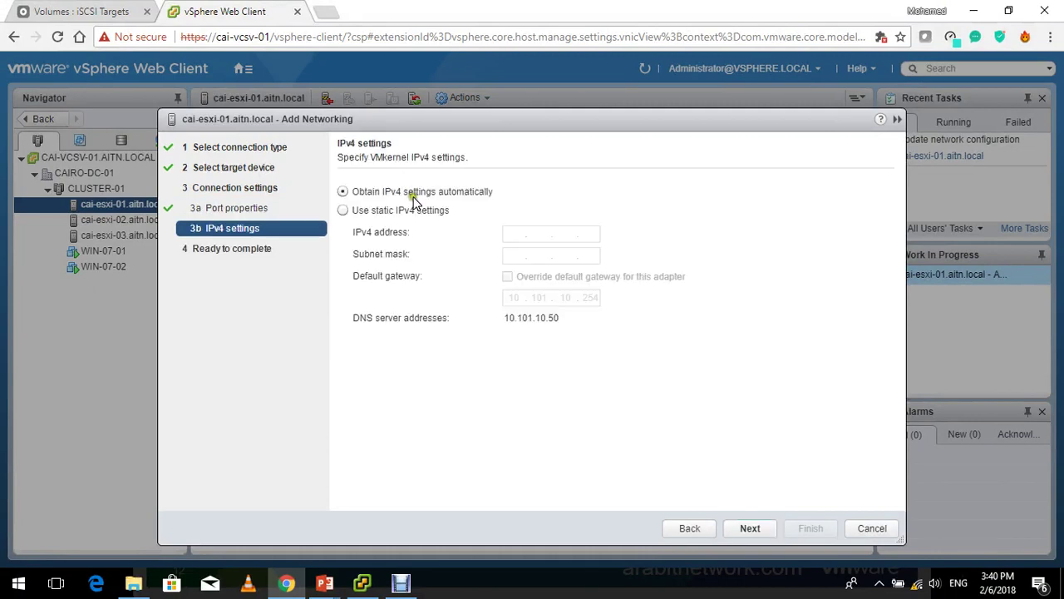
Step: Give the ISCSI-02 adapter static IPv4 address 10.200.10.12, fill the subnet mask's first three octets with 255, and finish creating it
{"action": "left_click", "coordinate": [414, 210]}
{"action": "key", "text": "Tab"}
{"action": "type", "text": "10."}
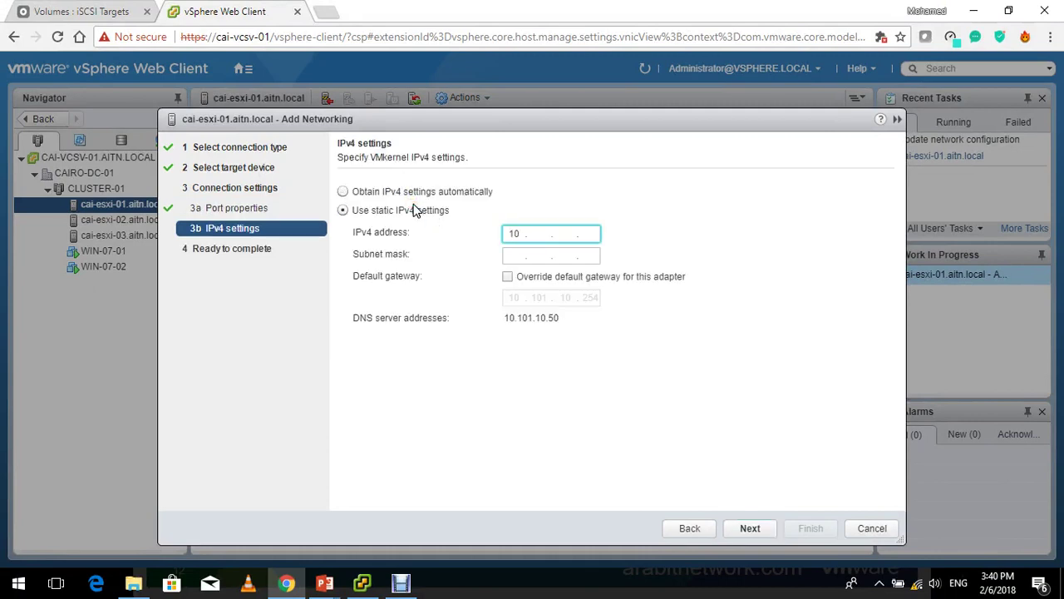
{"action": "type", "text": "200.10.12"}
{"action": "key", "text": "Tab"}
{"action": "type", "text": "255 . 255 . 2"}
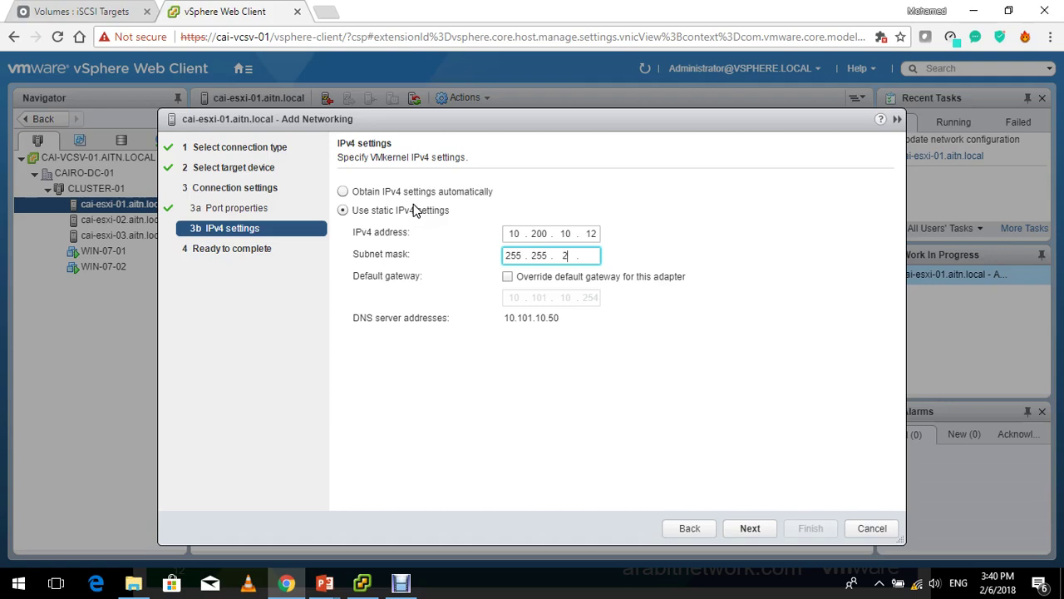
{"action": "type", "text": "55"}
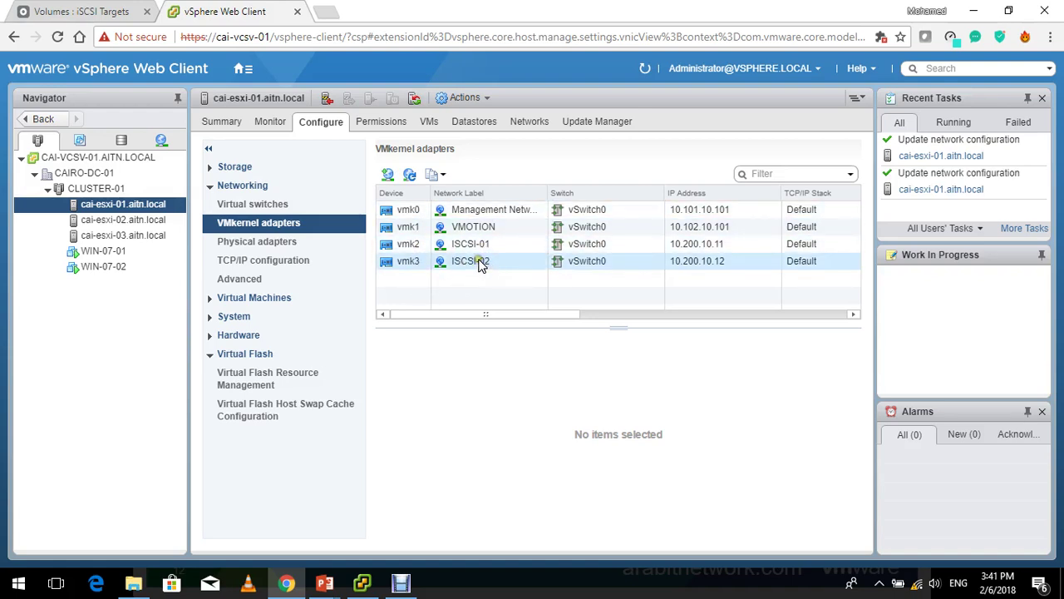
Step: Examine the vSwitch0 diagram on the host, checking its VMkernel port groups, VLAN IDs and physical adapters
{"action": "left_click", "coordinate": [275, 206]}
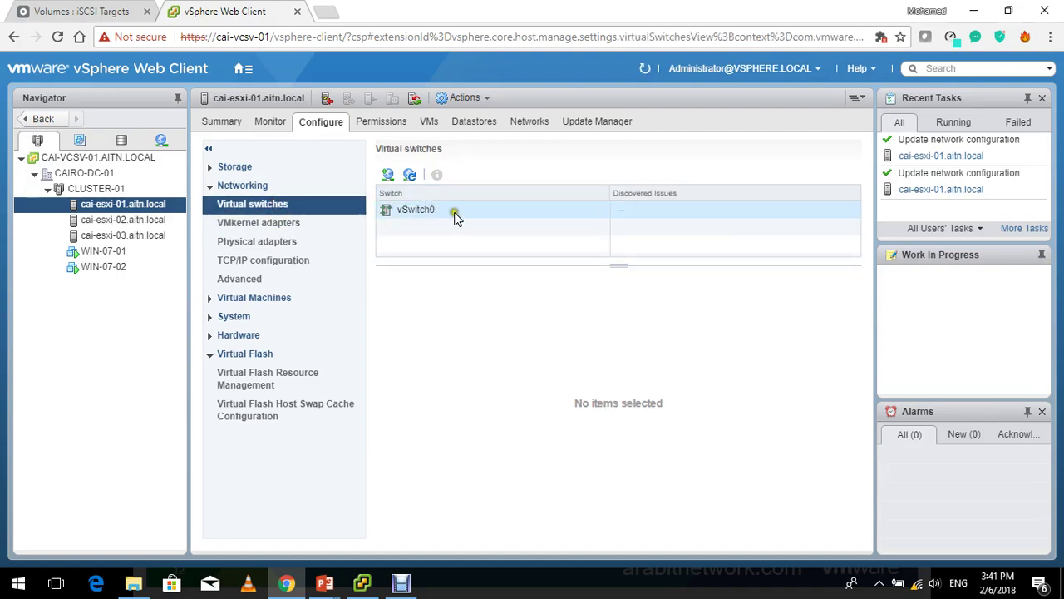
{"action": "left_click", "coordinate": [456, 213]}
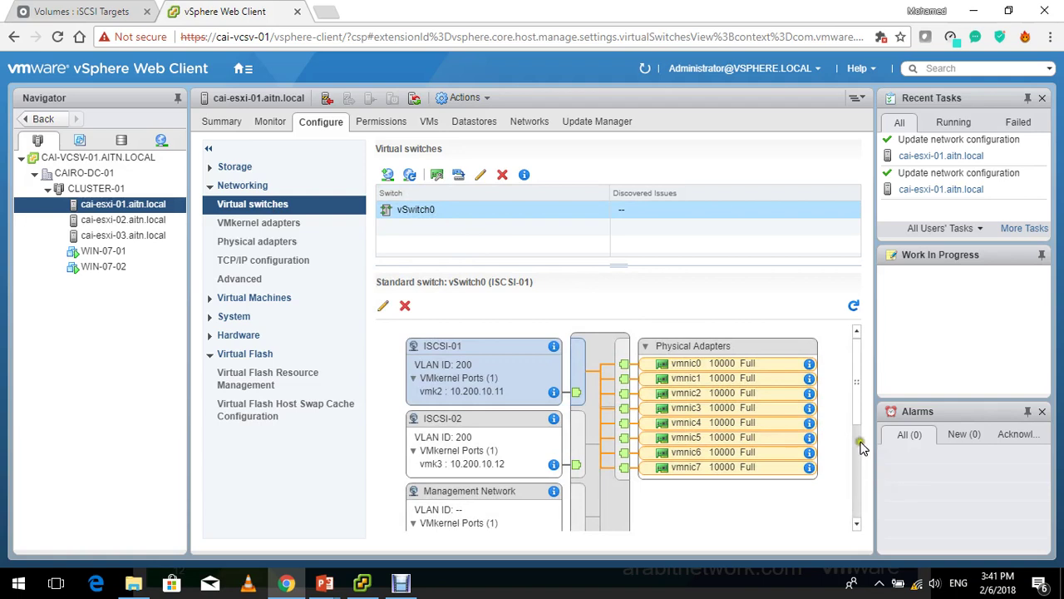
{"action": "left_click", "coordinate": [850, 472]}
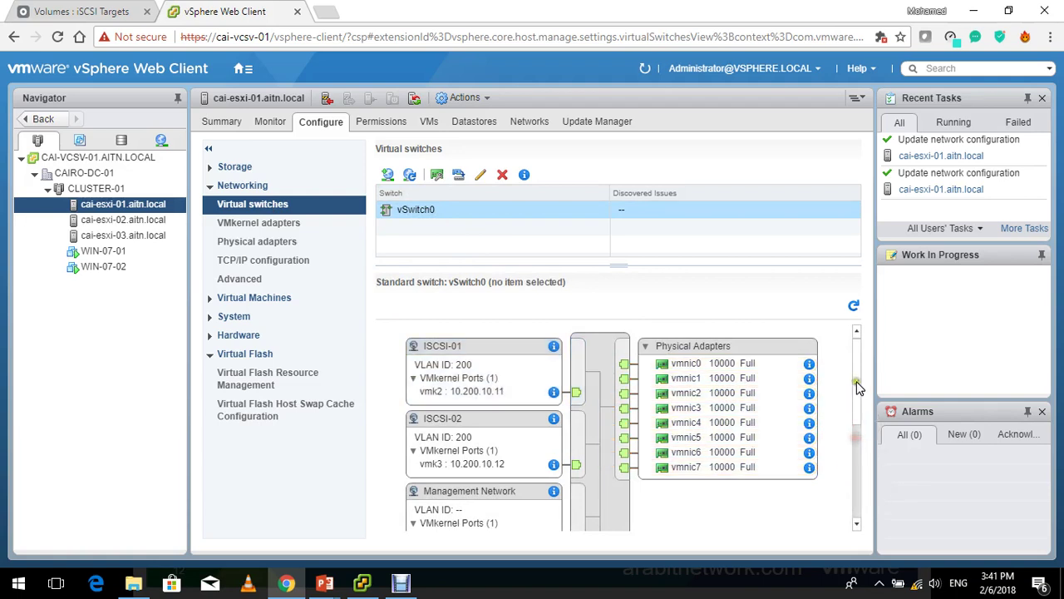
{"action": "left_click_drag", "start_coordinate": [857, 380], "coordinate": [856, 504]}
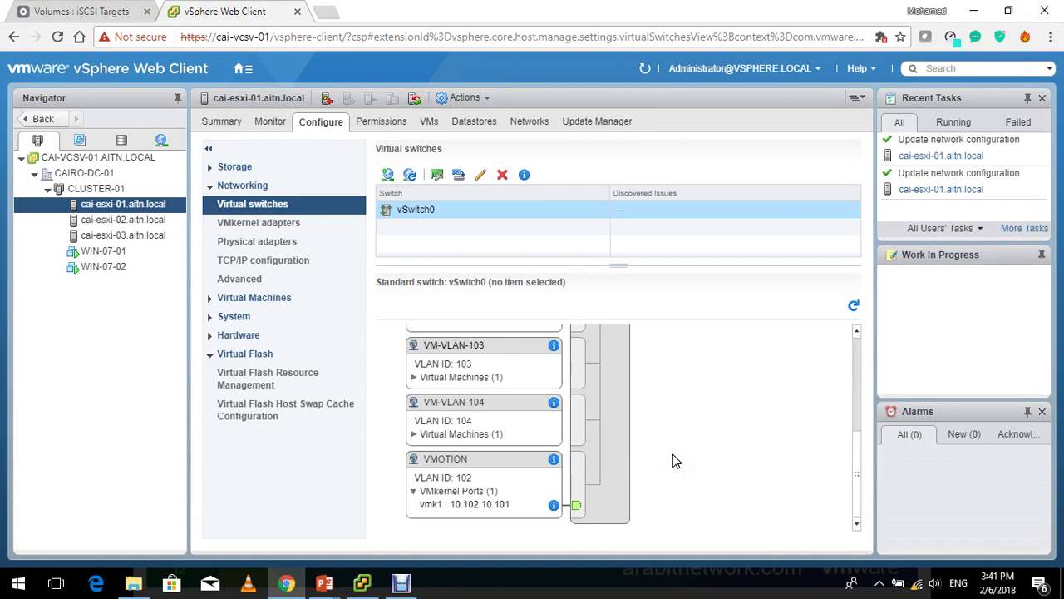
{"action": "left_click", "coordinate": [857, 337]}
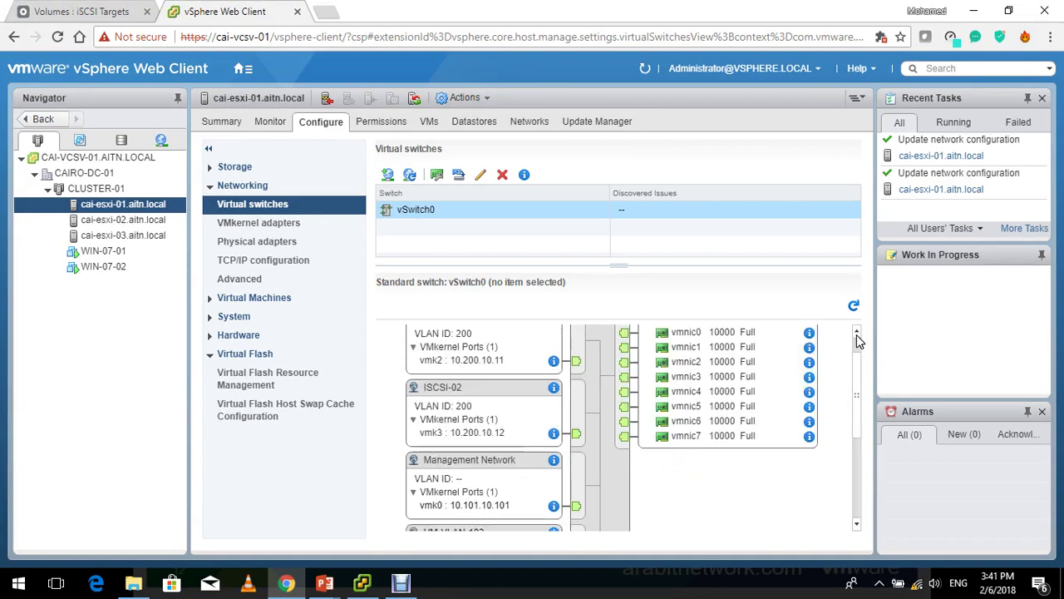
{"action": "left_click", "coordinate": [857, 332]}
{"action": "left_click", "coordinate": [857, 333]}
{"action": "left_click", "coordinate": [856, 333]}
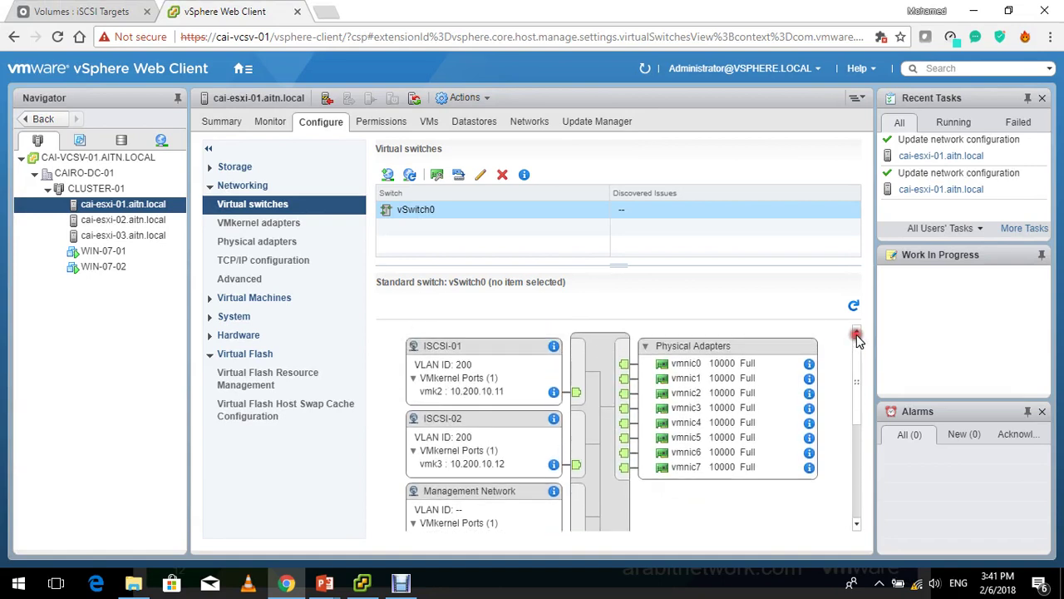
Step: Open the teaming and failover settings of the ISCSI-01 port group and enable the failover order override
{"action": "left_click", "coordinate": [437, 348]}
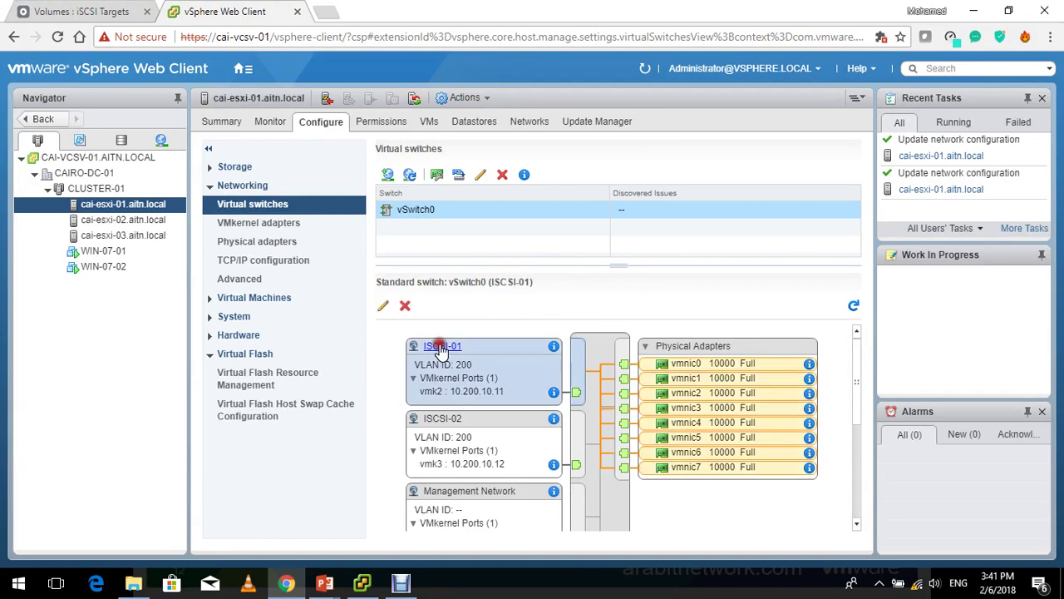
{"action": "left_click", "coordinate": [379, 306]}
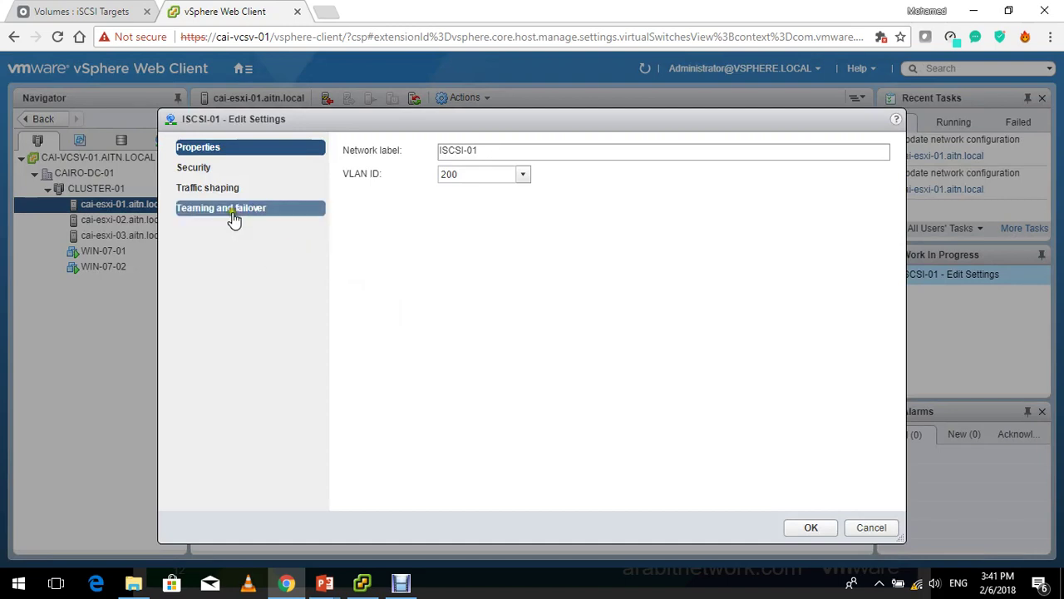
{"action": "left_click", "coordinate": [234, 216]}
{"action": "left_click", "coordinate": [361, 265]}
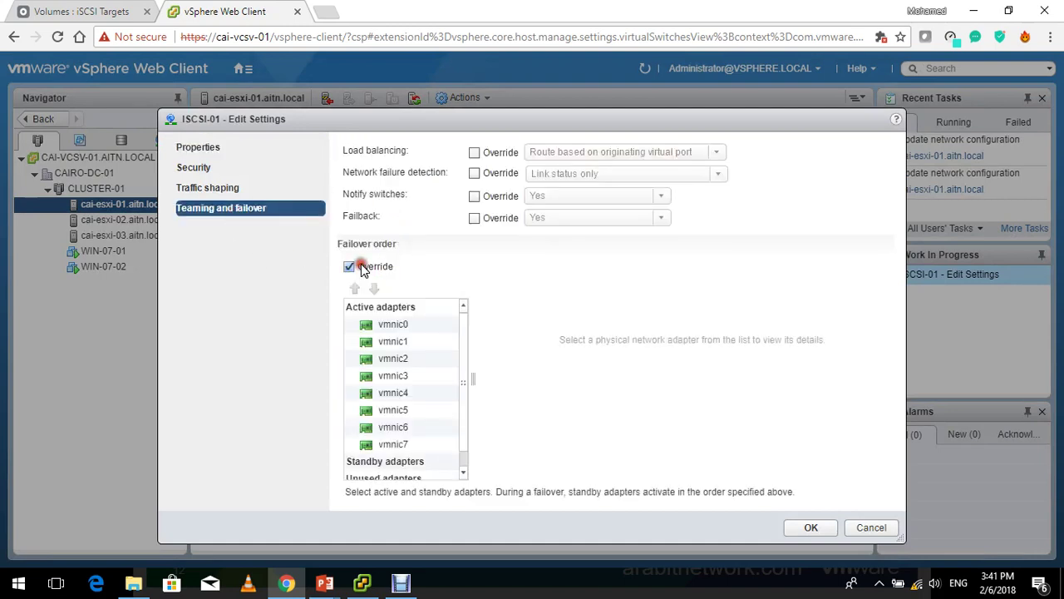
Step: Move vmnic0 through vmnic6 from the active adapters to the unused adapters in ISCSI-01's failover order
{"action": "left_click", "coordinate": [423, 325]}
{"action": "key", "text": "shift+Down"}
{"action": "key", "text": "shift+Down"}
{"action": "key", "text": "shift+Down"}
{"action": "key", "text": "shift+Down"}
{"action": "key", "text": "shift+Down"}
{"action": "key", "text": "shift+Down"}
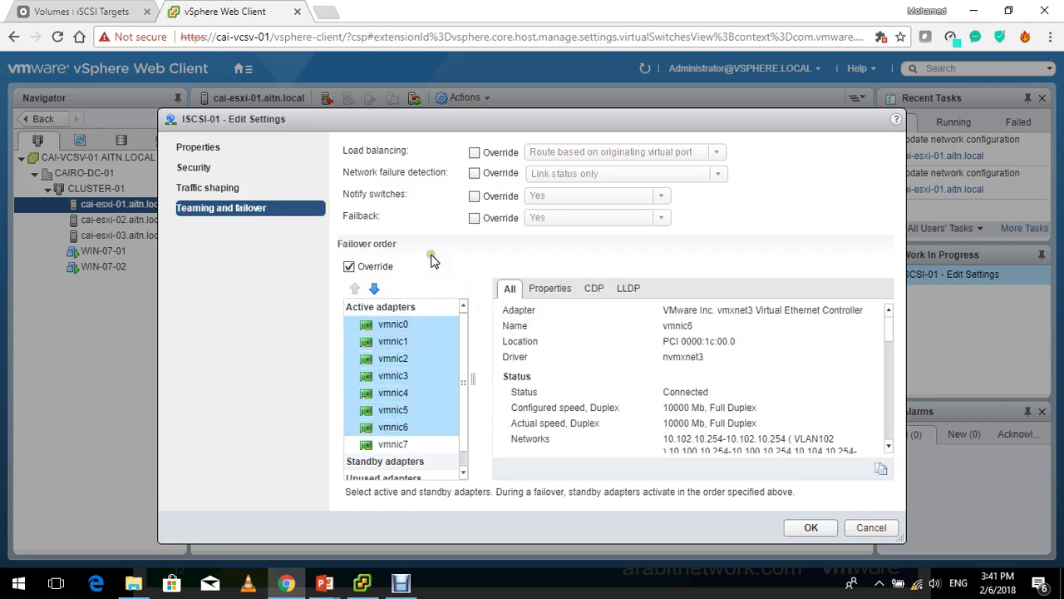
{"action": "left_click", "coordinate": [374, 290]}
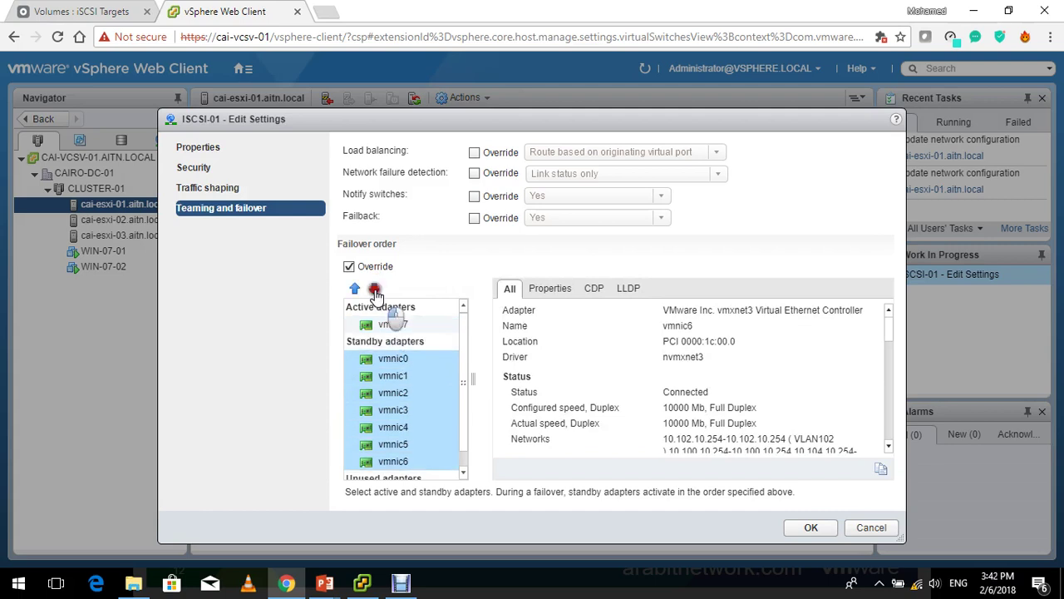
{"action": "left_click", "coordinate": [374, 291]}
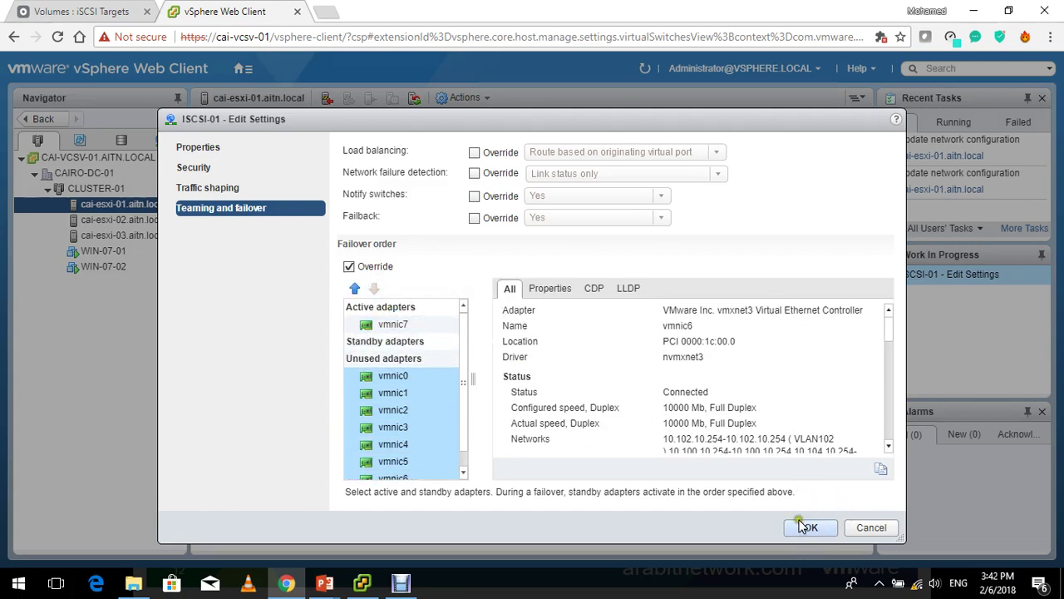
Step: Move vmnic7 from the active adapters to the unused adapters of ISCSI-01
{"action": "left_click", "coordinate": [413, 321]}
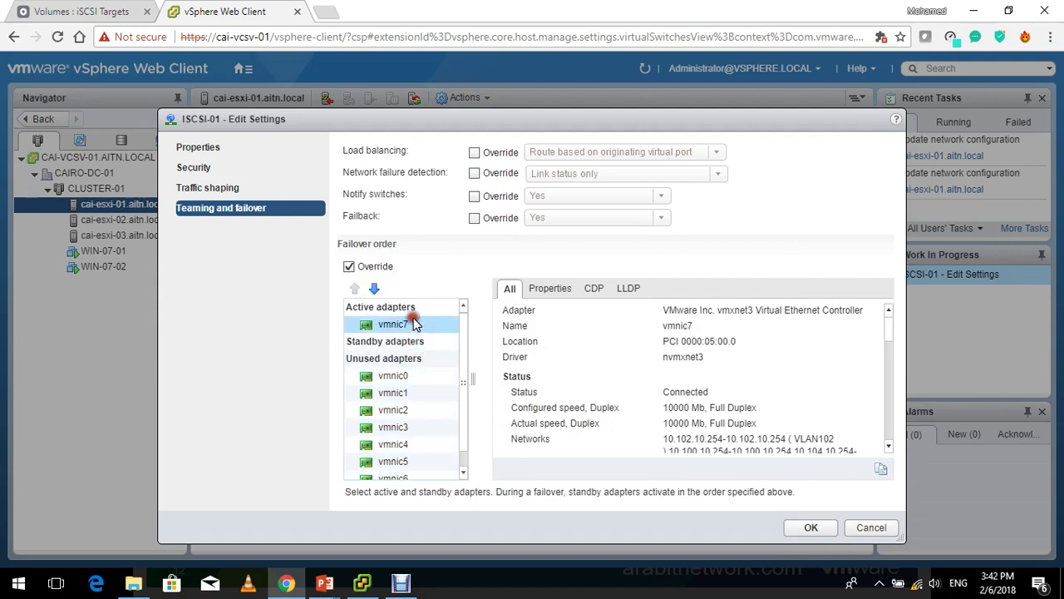
{"action": "left_click", "coordinate": [375, 290]}
{"action": "left_click", "coordinate": [375, 289]}
{"action": "left_click", "coordinate": [375, 290]}
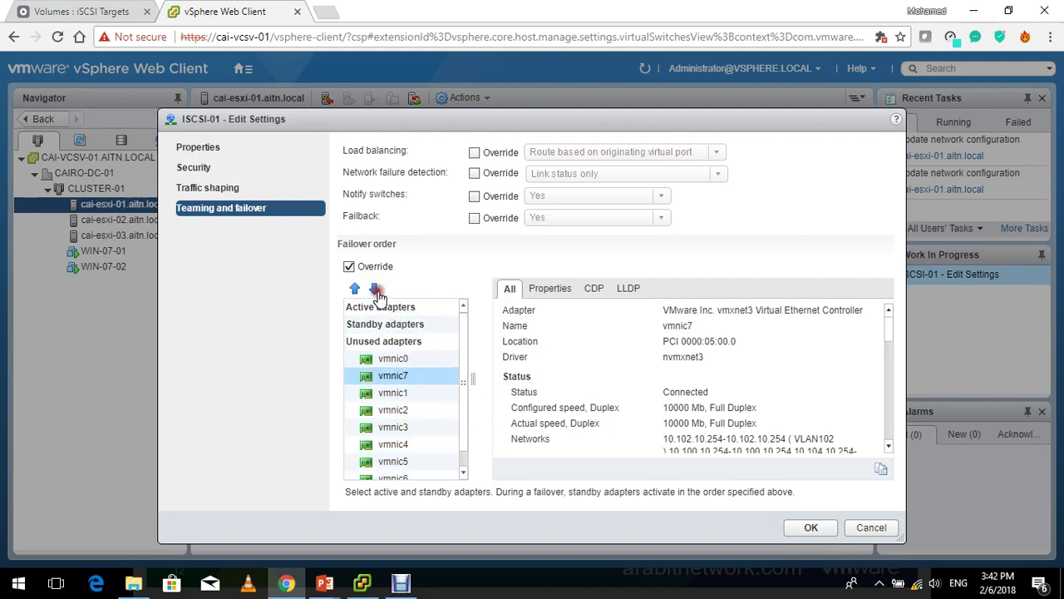
Step: Move vmnic6 up as the only active adapter of ISCSI-01 and save the port group settings
{"action": "left_click", "coordinate": [402, 393]}
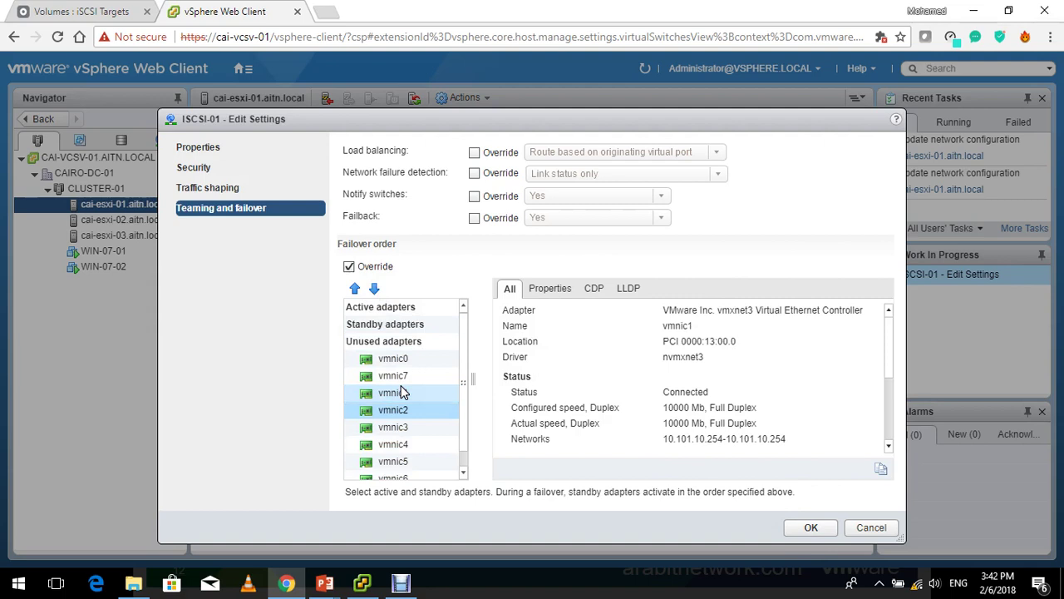
{"action": "key", "text": "End"}
{"action": "left_click", "coordinate": [426, 344]}
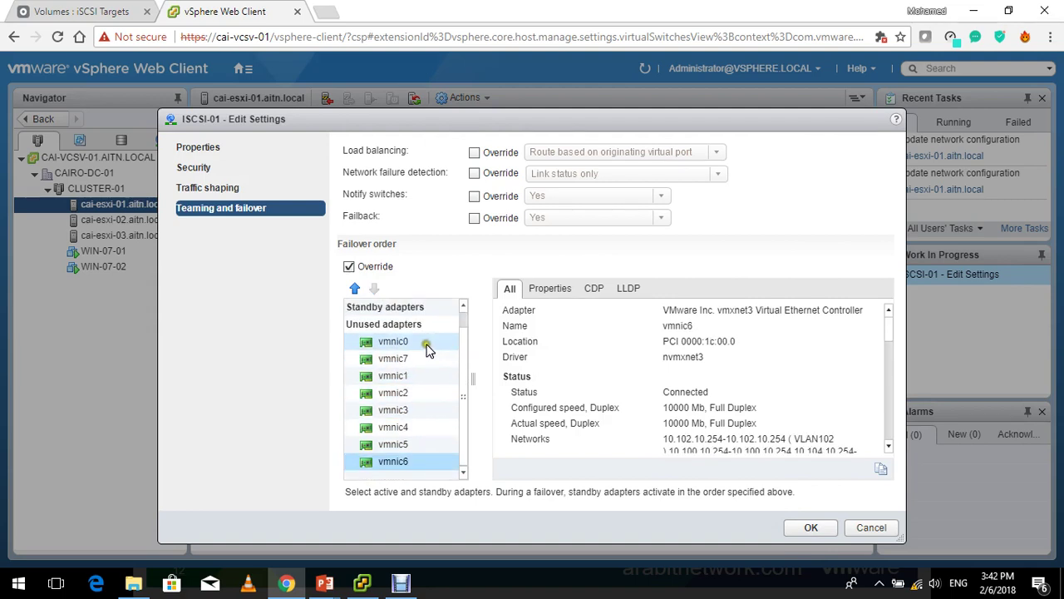
{"action": "left_click", "coordinate": [356, 291]}
{"action": "left_click", "coordinate": [356, 291]}
{"action": "left_click", "coordinate": [356, 291]}
{"action": "left_click", "coordinate": [355, 291]}
{"action": "left_click", "coordinate": [356, 291]}
{"action": "left_click", "coordinate": [356, 291]}
{"action": "left_click", "coordinate": [356, 291]}
{"action": "left_click", "coordinate": [356, 291]}
{"action": "left_click", "coordinate": [356, 291]}
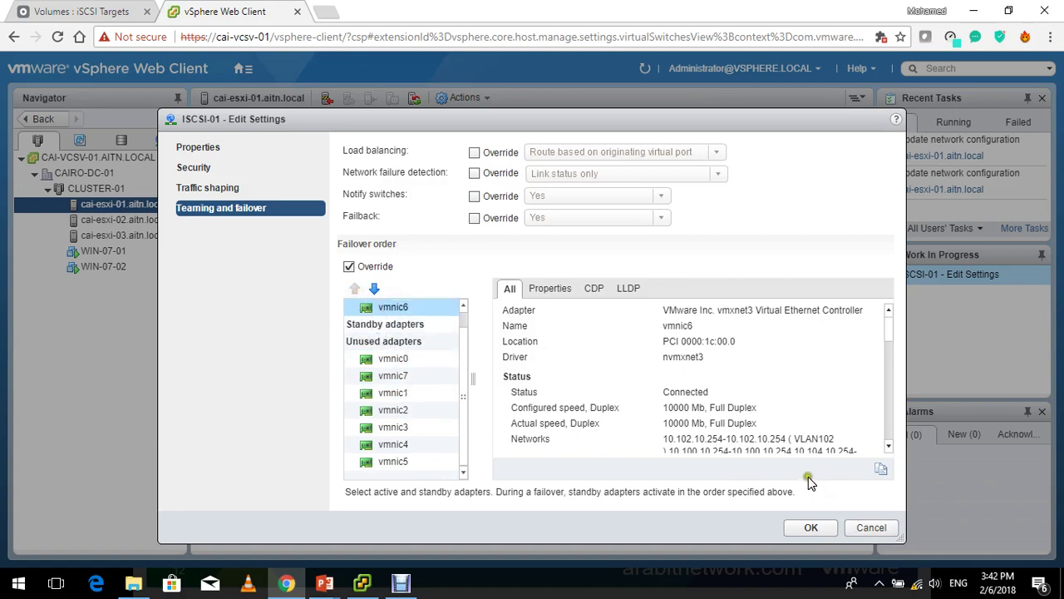
{"action": "left_click", "coordinate": [810, 529]}
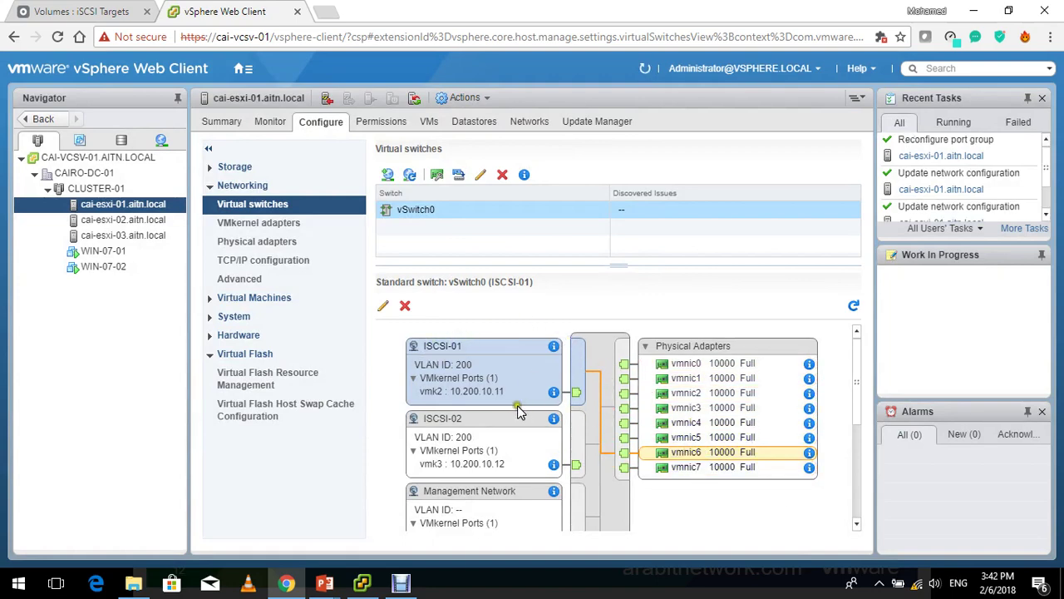
Step: Open the teaming and failover settings of the ISCSI-02 port group and enable the failover order override
{"action": "left_click", "coordinate": [446, 421]}
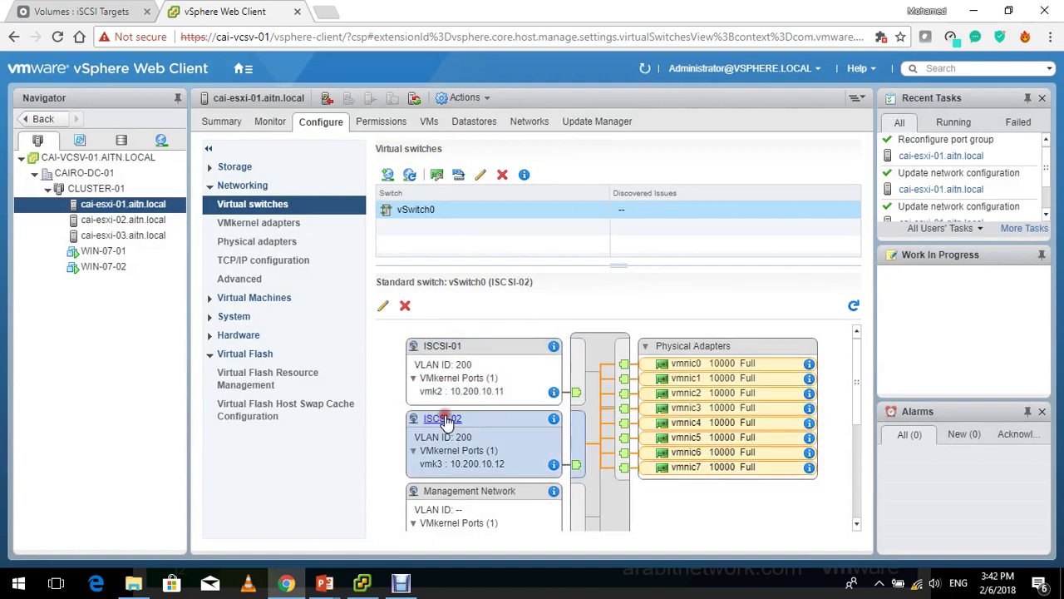
{"action": "left_click", "coordinate": [387, 306]}
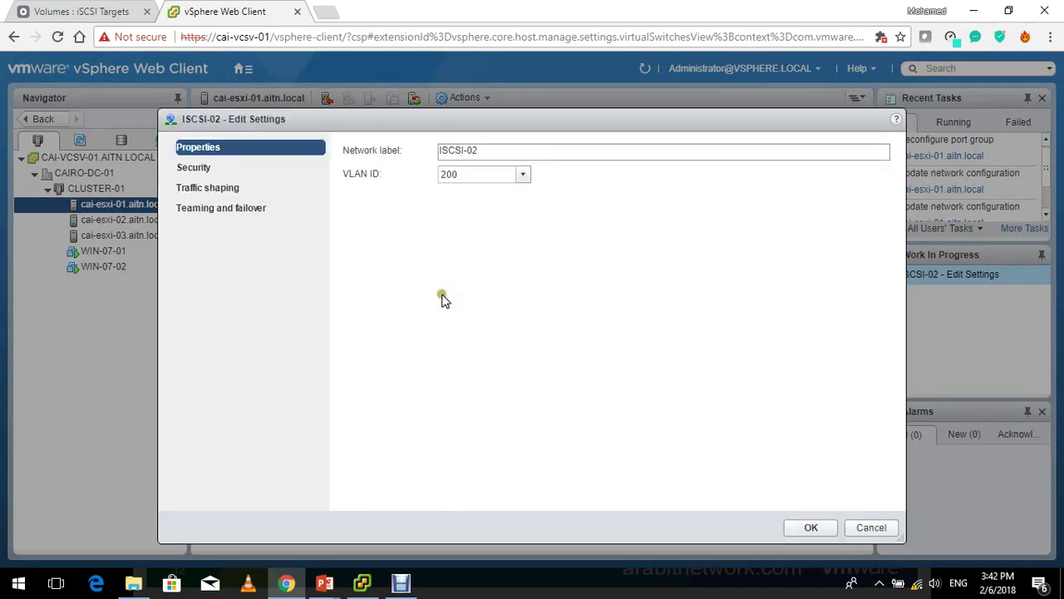
{"action": "left_click", "coordinate": [269, 208]}
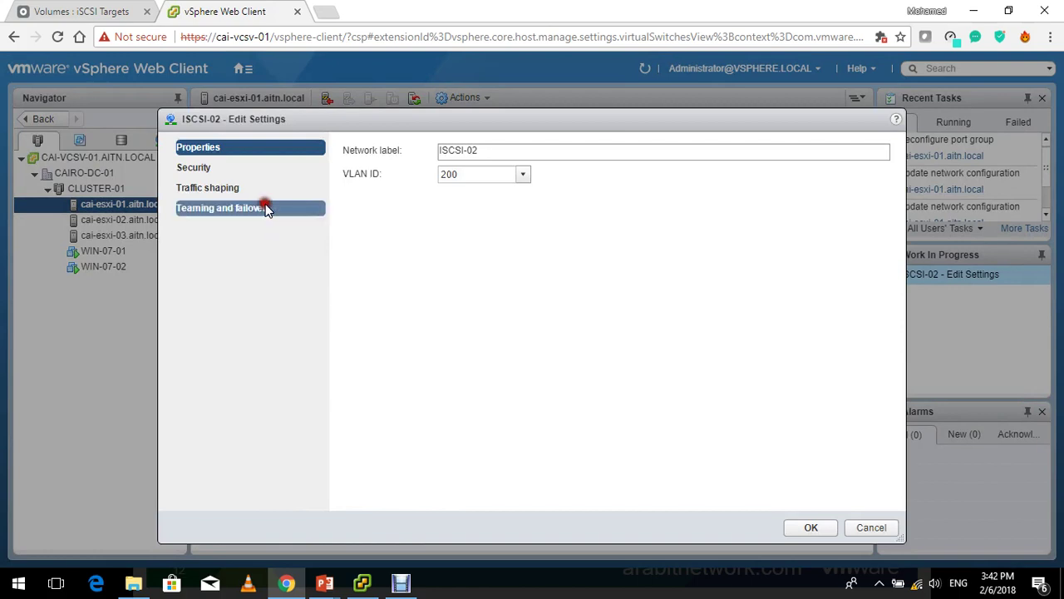
{"action": "left_click", "coordinate": [242, 209]}
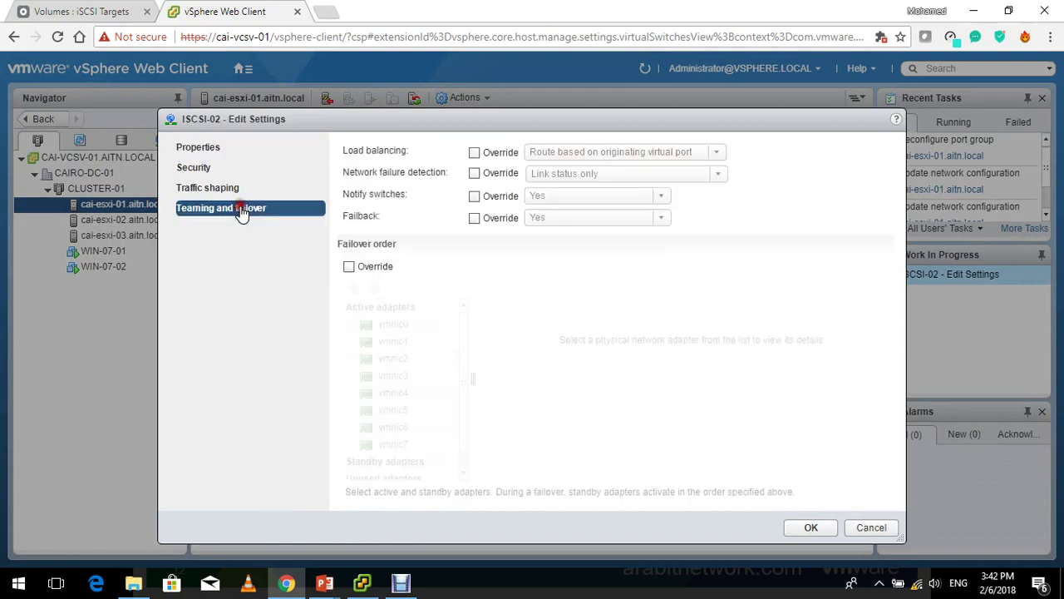
{"action": "left_click", "coordinate": [360, 261]}
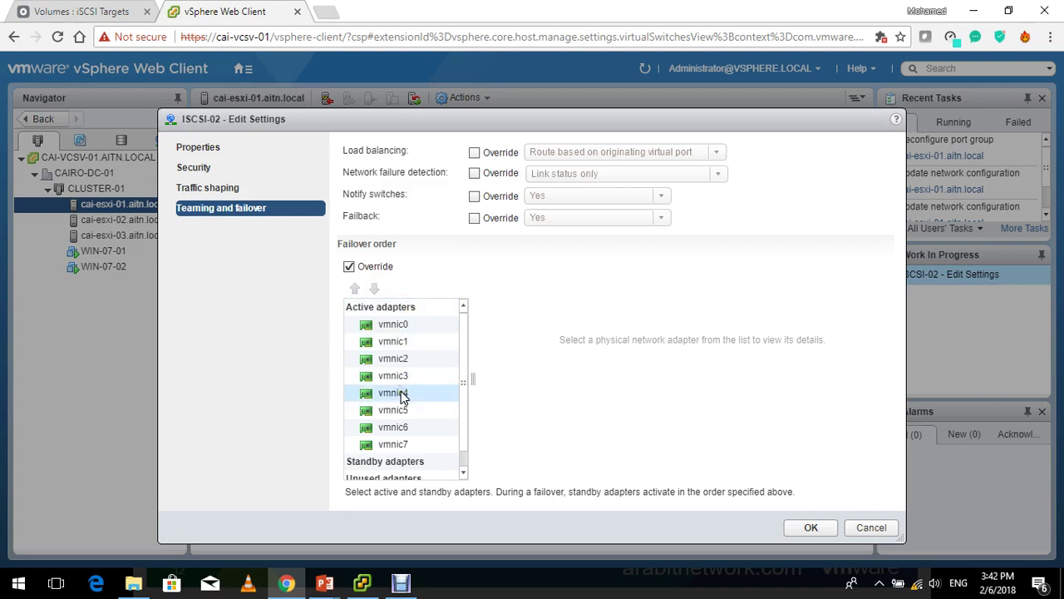
Step: Save ISCSI-02 with vmnic0 through vmnic6 unused and only vmnic7 active, and check the uplinks of both iSCSI port groups
{"action": "left_click", "coordinate": [419, 324]}
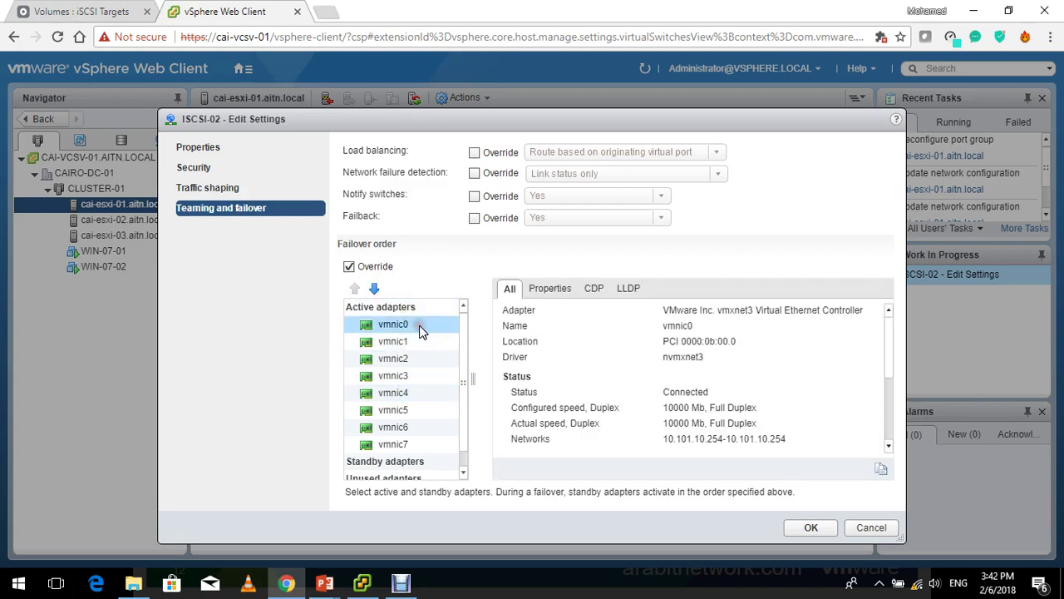
{"action": "key", "text": "Up"}
{"action": "key", "text": "Down"}
{"action": "key", "text": "shift+Down"}
{"action": "key", "text": "shift+Down"}
{"action": "key", "text": "shift+Down"}
{"action": "key", "text": "shift+Down"}
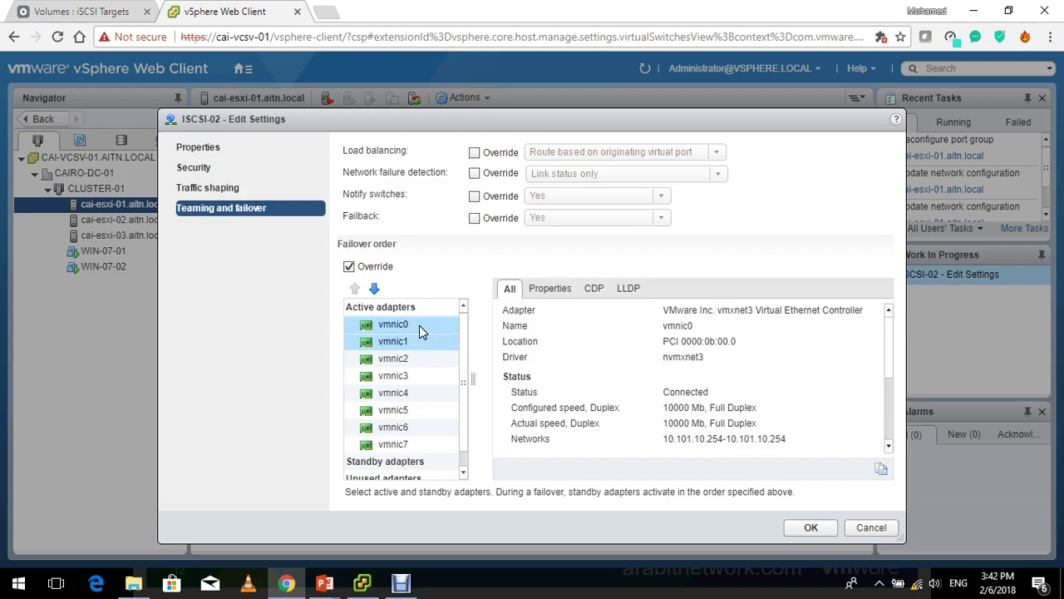
{"action": "key", "text": "shift+Down"}
{"action": "key", "text": "shift+Down"}
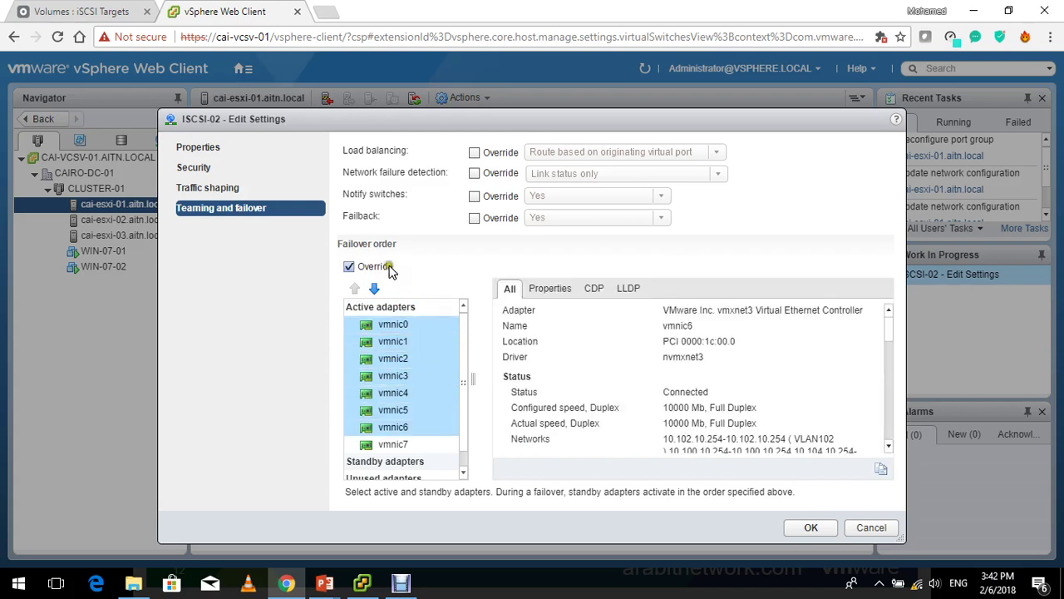
{"action": "left_click", "coordinate": [373, 288]}
{"action": "left_click", "coordinate": [374, 289]}
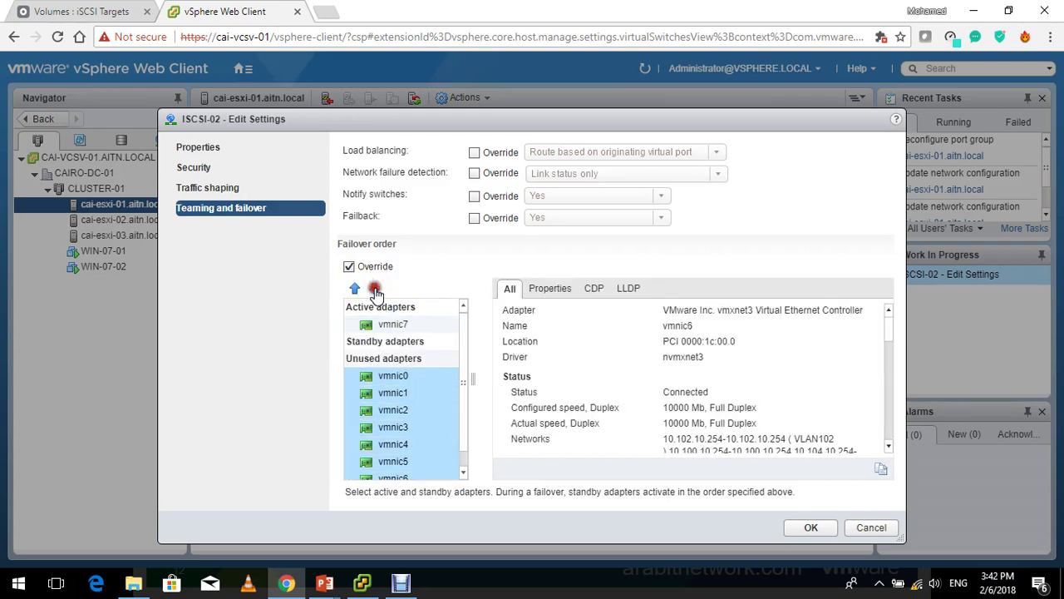
{"action": "left_click", "coordinate": [807, 527]}
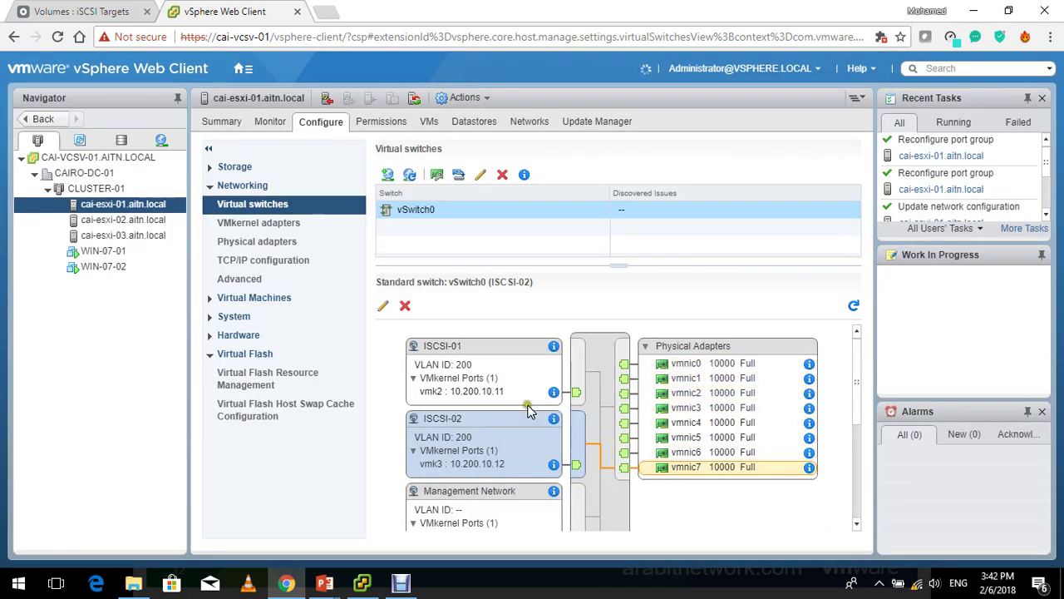
{"action": "left_click", "coordinate": [441, 344]}
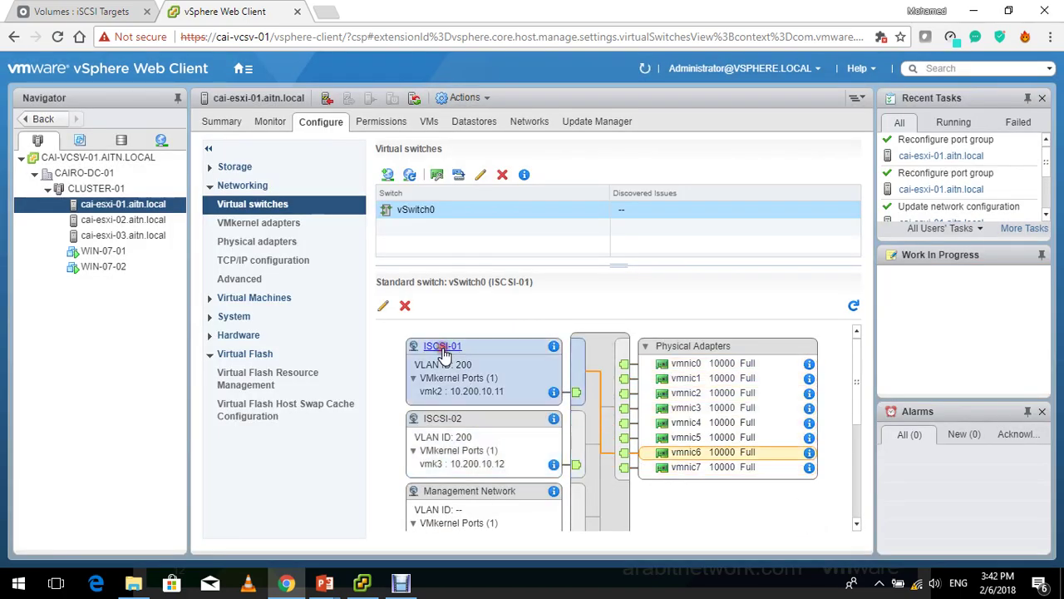
{"action": "left_click", "coordinate": [443, 424]}
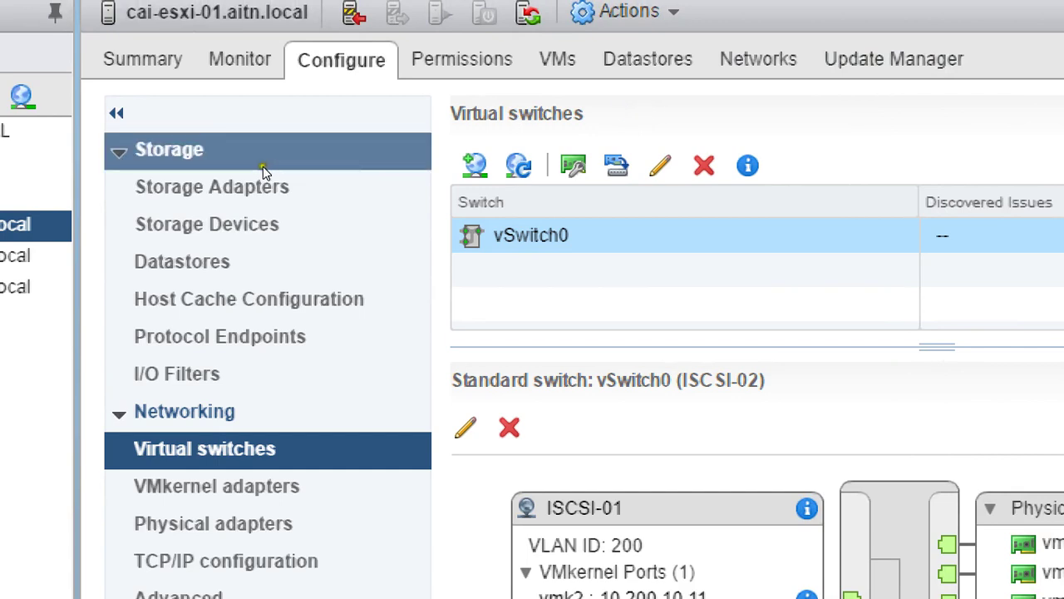
Step: Add a software iSCSI adapter to the storage adapters of host cai-esxi-01
{"action": "left_click", "coordinate": [299, 186]}
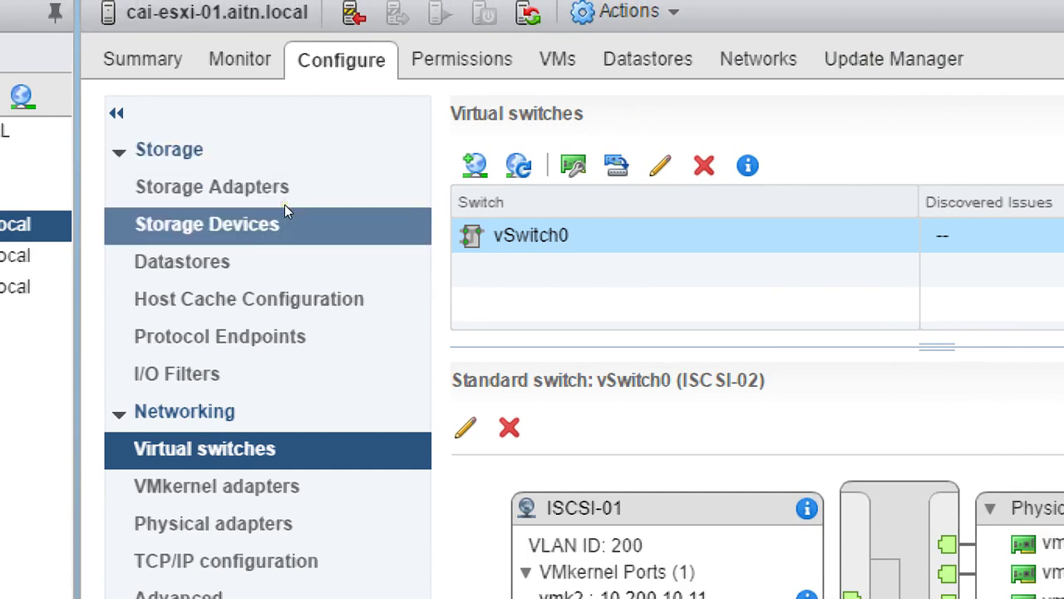
{"action": "left_click", "coordinate": [284, 206]}
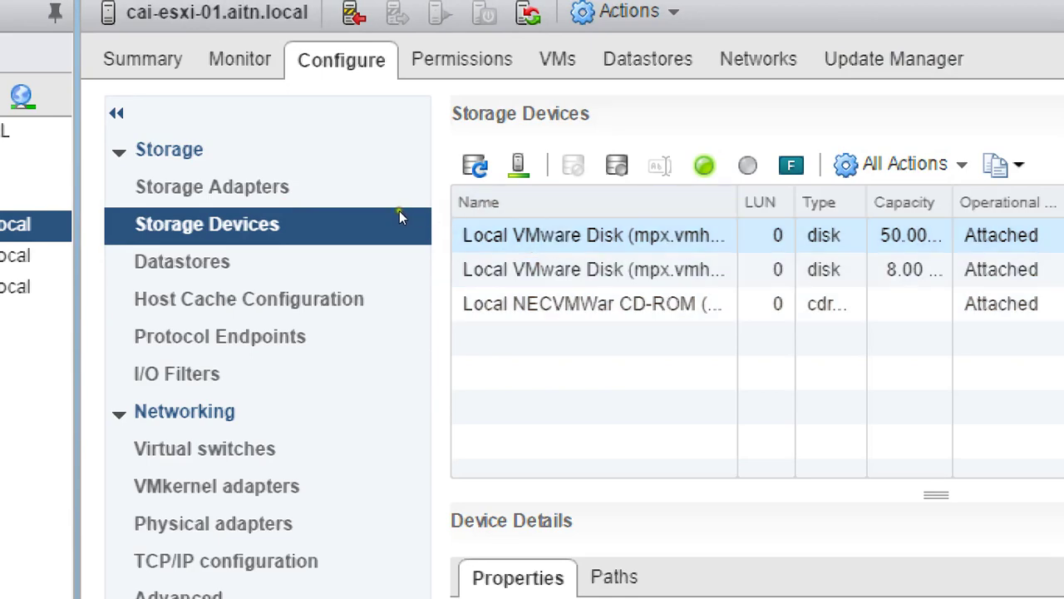
{"action": "left_click", "coordinate": [306, 191]}
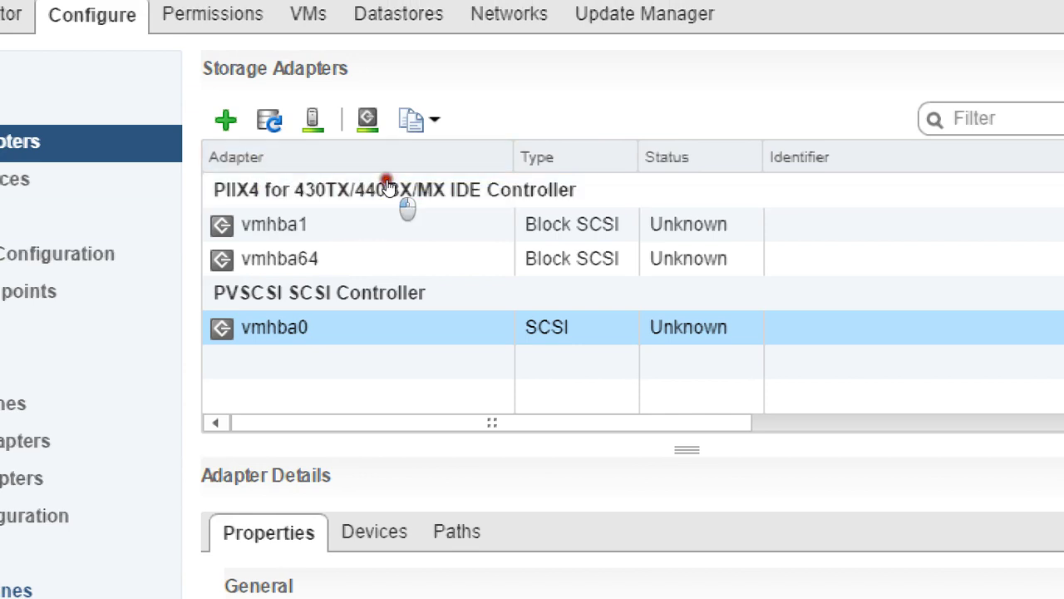
{"action": "key", "text": "Down"}
{"action": "key", "text": "Down"}
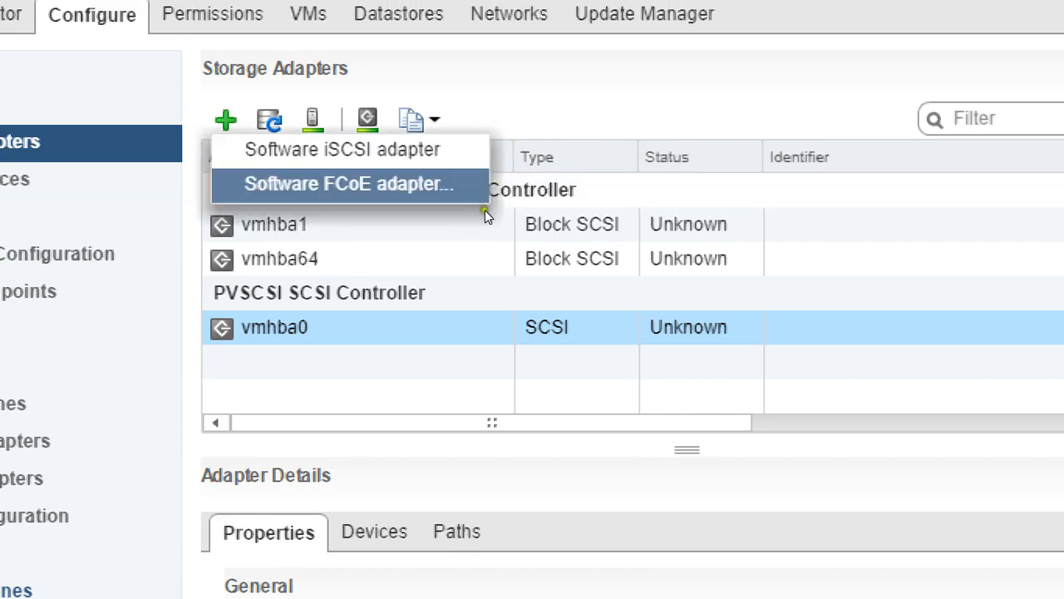
{"action": "key", "text": "Up"}
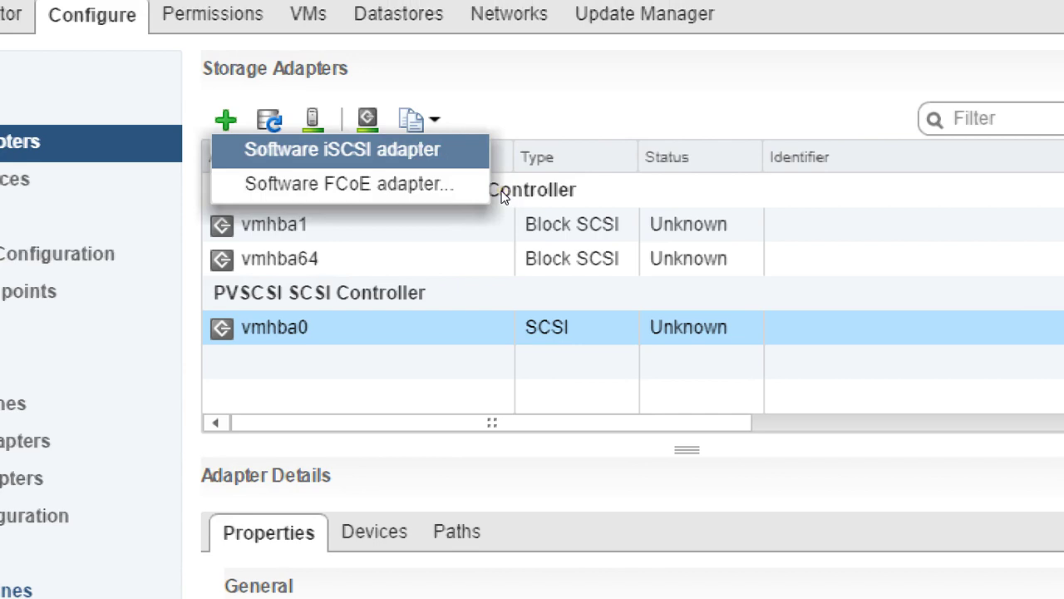
{"action": "key", "text": "Down"}
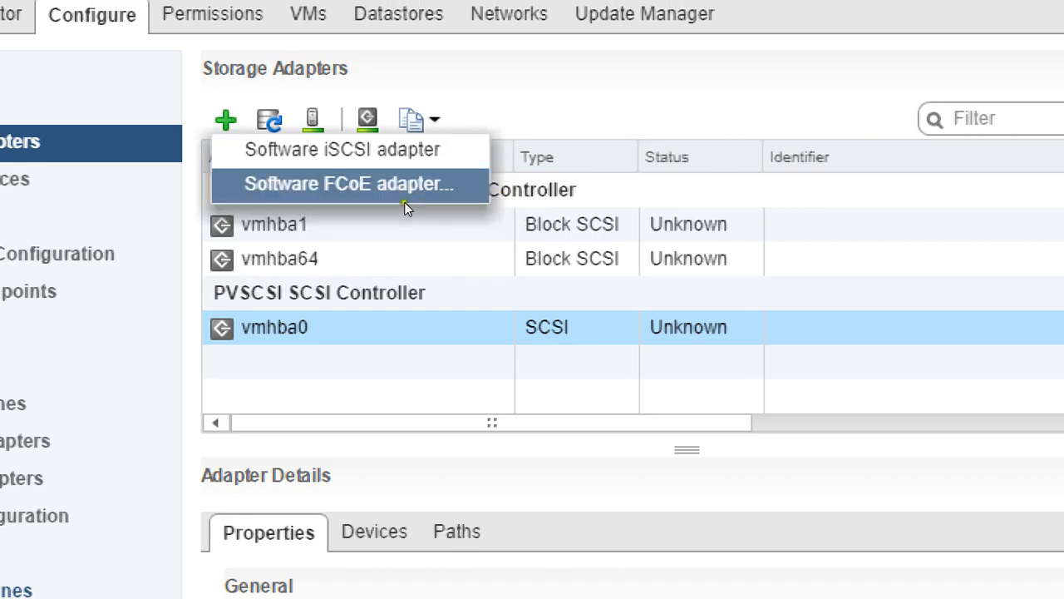
{"action": "key", "text": "Up"}
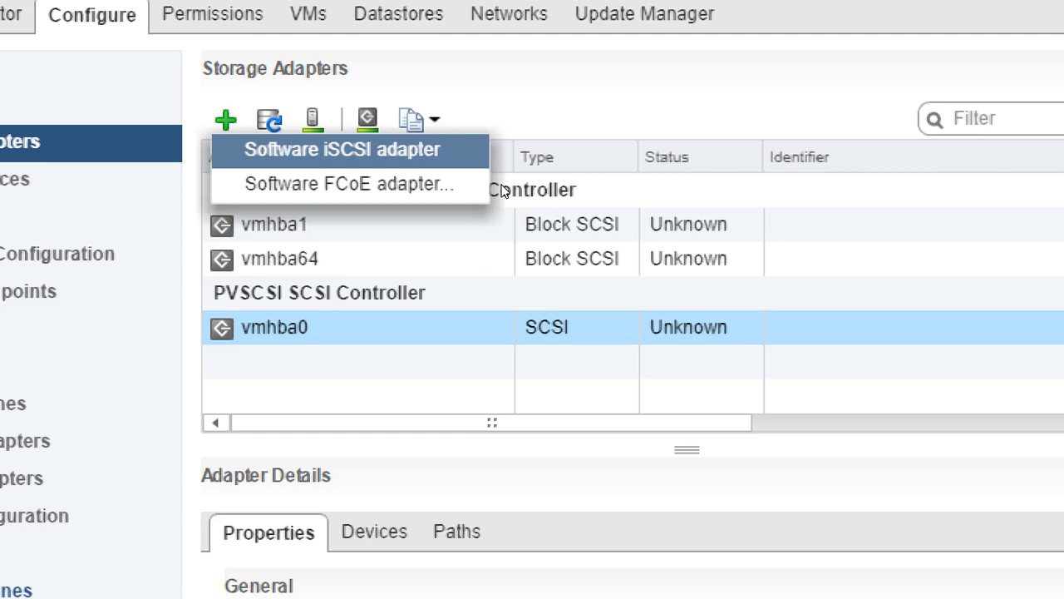
{"action": "left_click", "coordinate": [392, 166]}
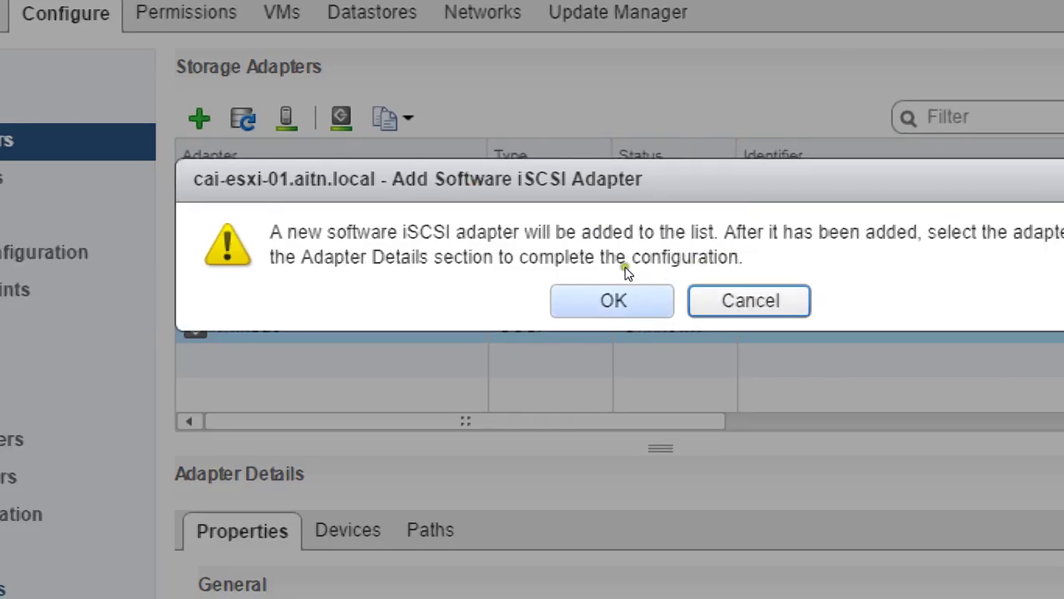
{"action": "left_click", "coordinate": [639, 299]}
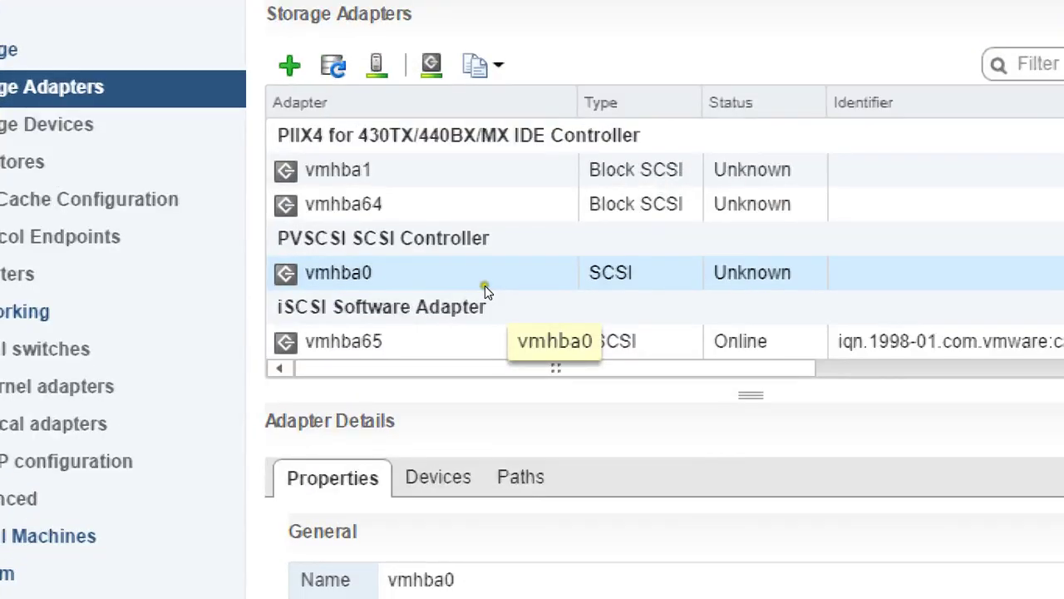
Step: Select the new iSCSI software adapter vmhba65 in the storage adapters list and view its properties
{"action": "left_click", "coordinate": [463, 288]}
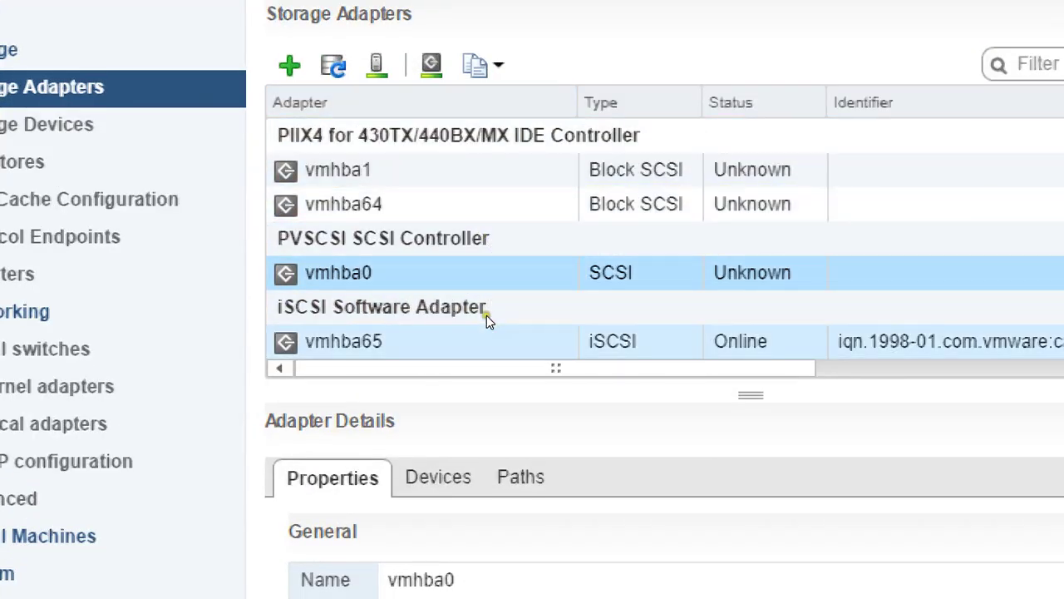
{"action": "left_click", "coordinate": [486, 224]}
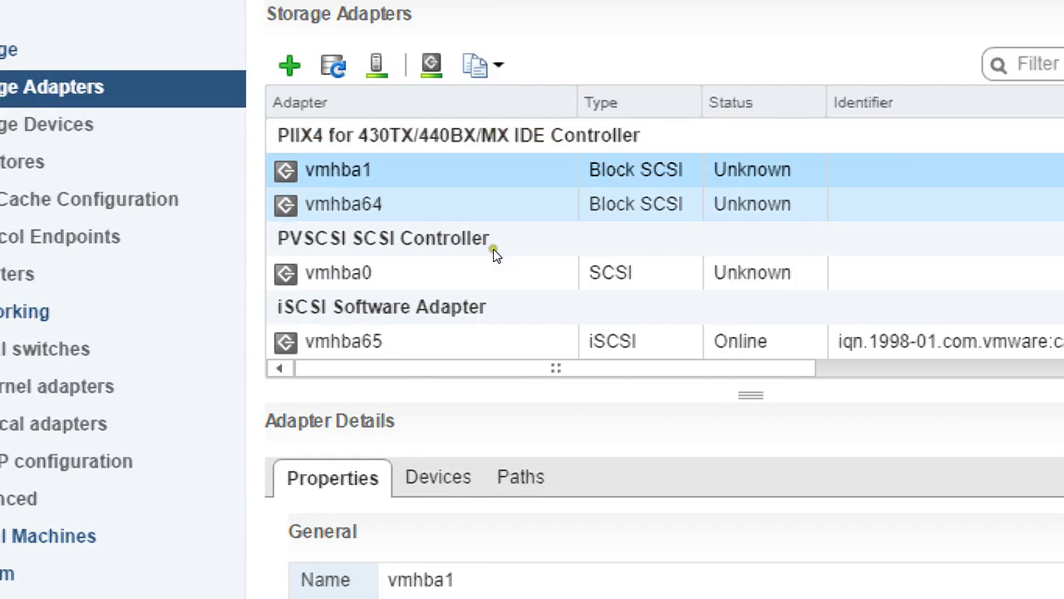
{"action": "left_click", "coordinate": [494, 247]}
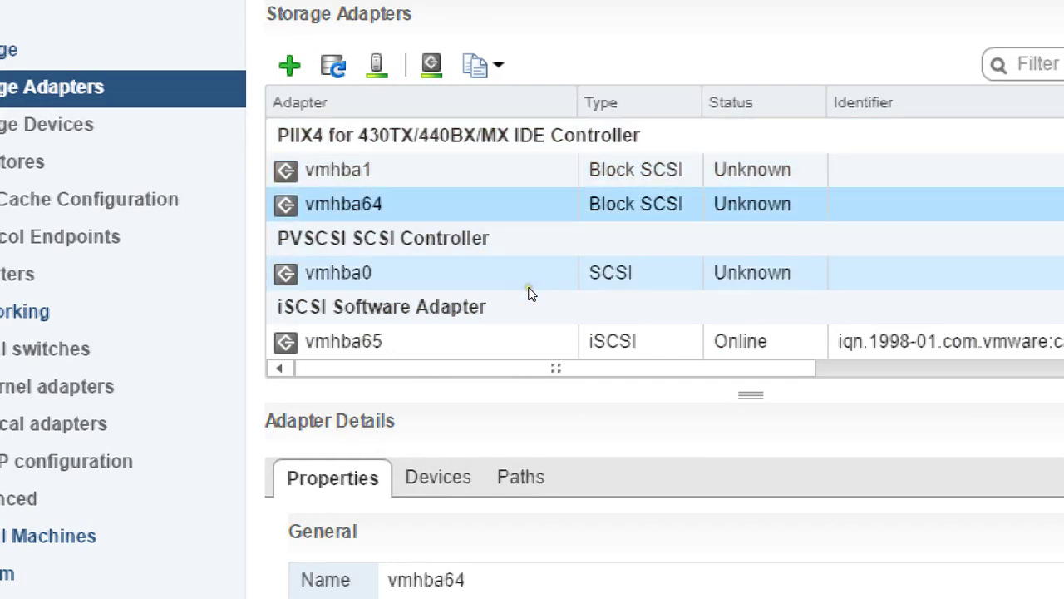
{"action": "key", "text": "Down"}
{"action": "key", "text": "Down"}
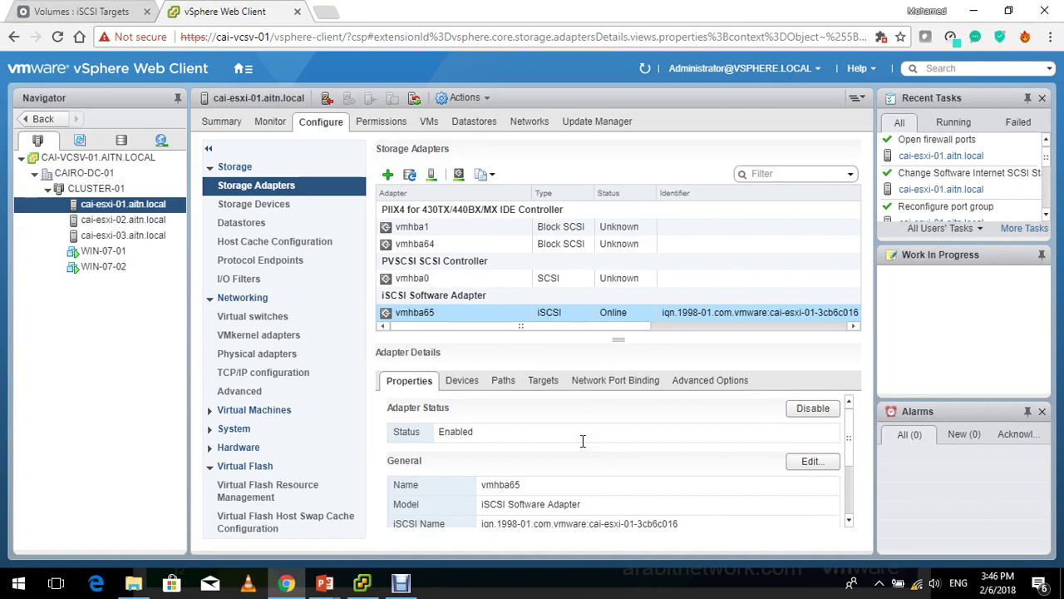
{"action": "left_click", "coordinate": [660, 366]}
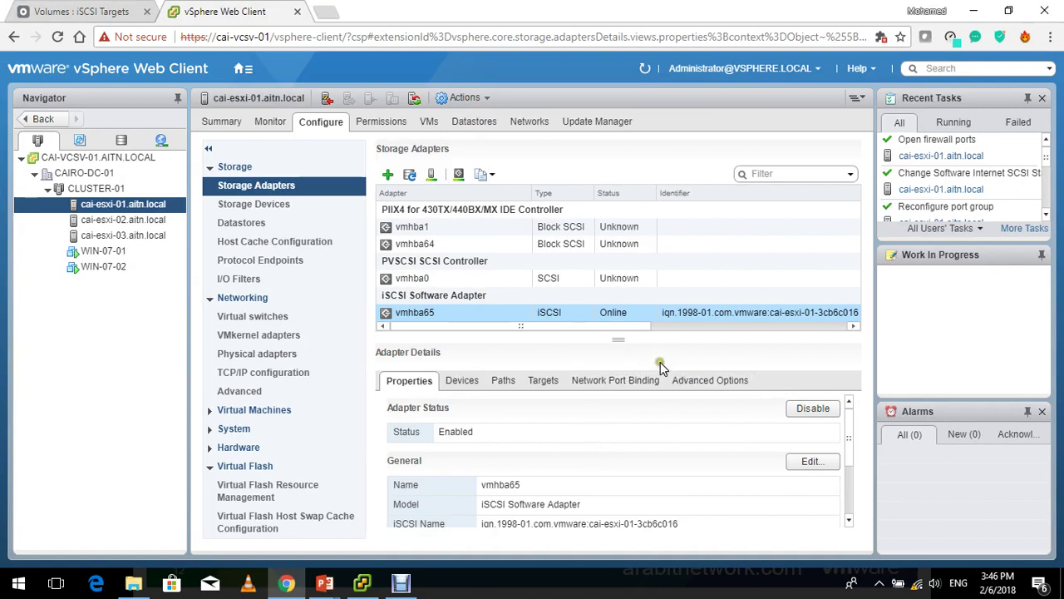